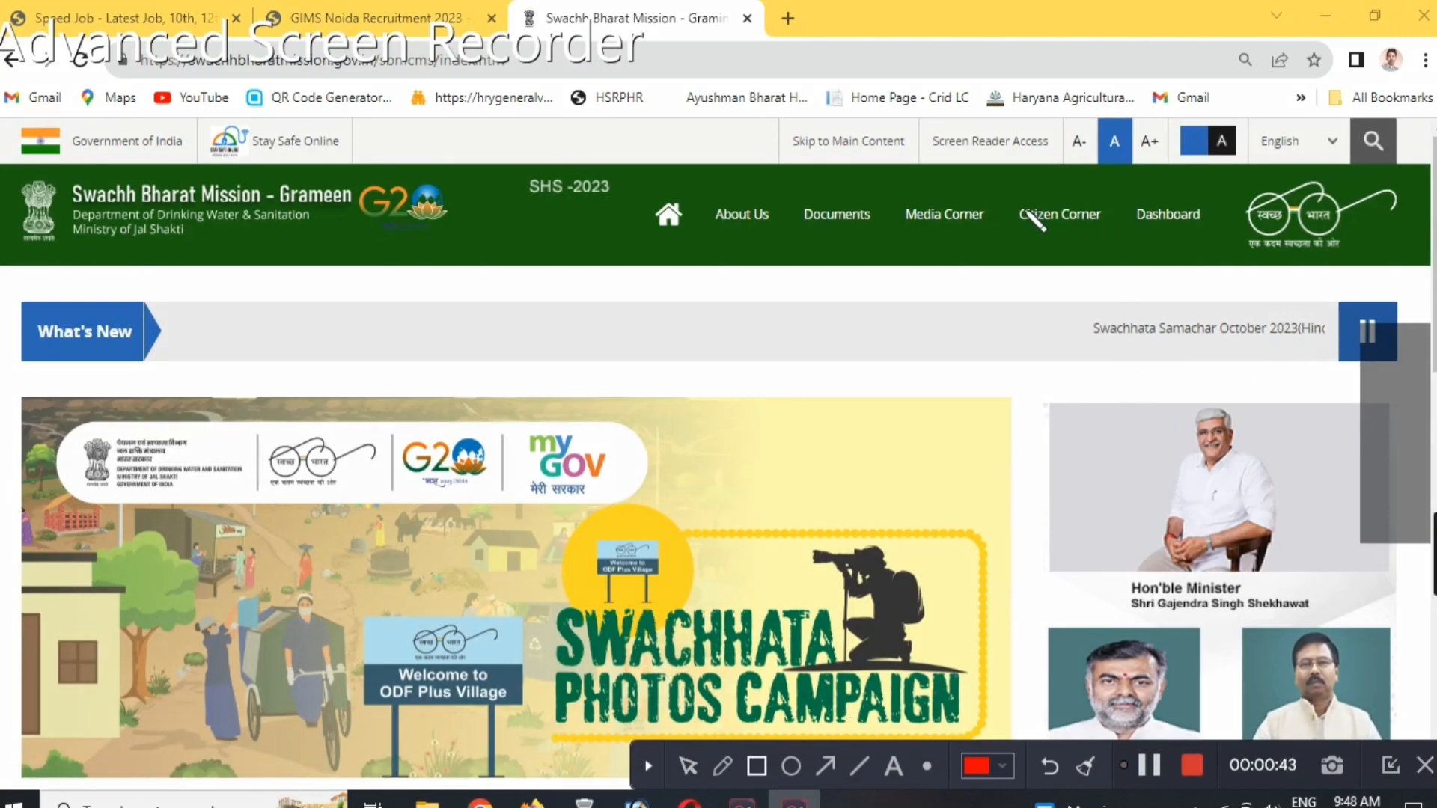
# Outline the Citizen Corner entry with two red rectangles and clear the markings.
pyautogui.moveTo(1003, 191); pyautogui.dragTo(1120, 250)
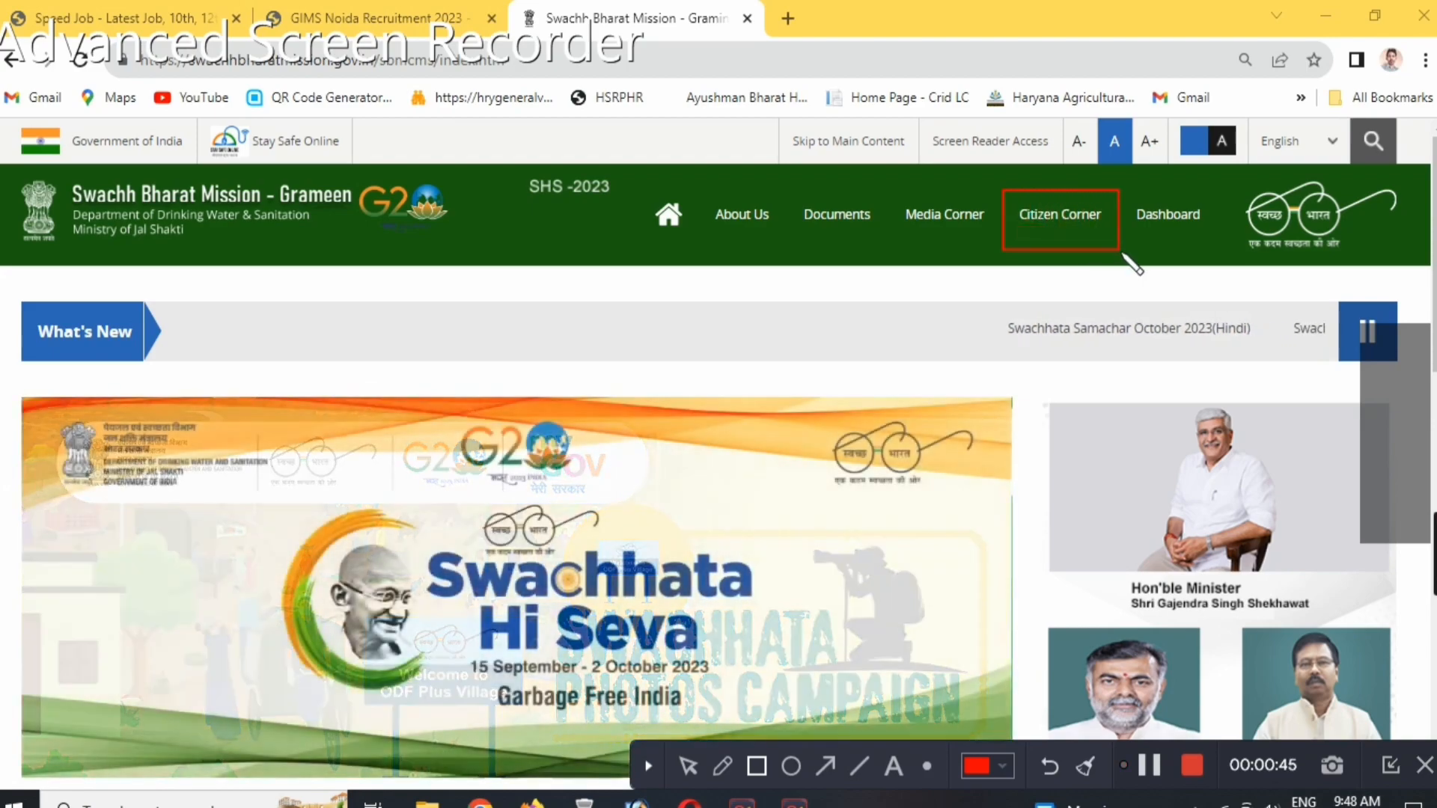
pyautogui.moveTo(1010, 196)
pyautogui.mouseDown()
pyautogui.moveTo(1036, 199)
pyautogui.moveTo(1042, 231)
pyautogui.moveTo(1100, 250)
pyautogui.moveTo(1117, 240)
pyautogui.mouseUp()
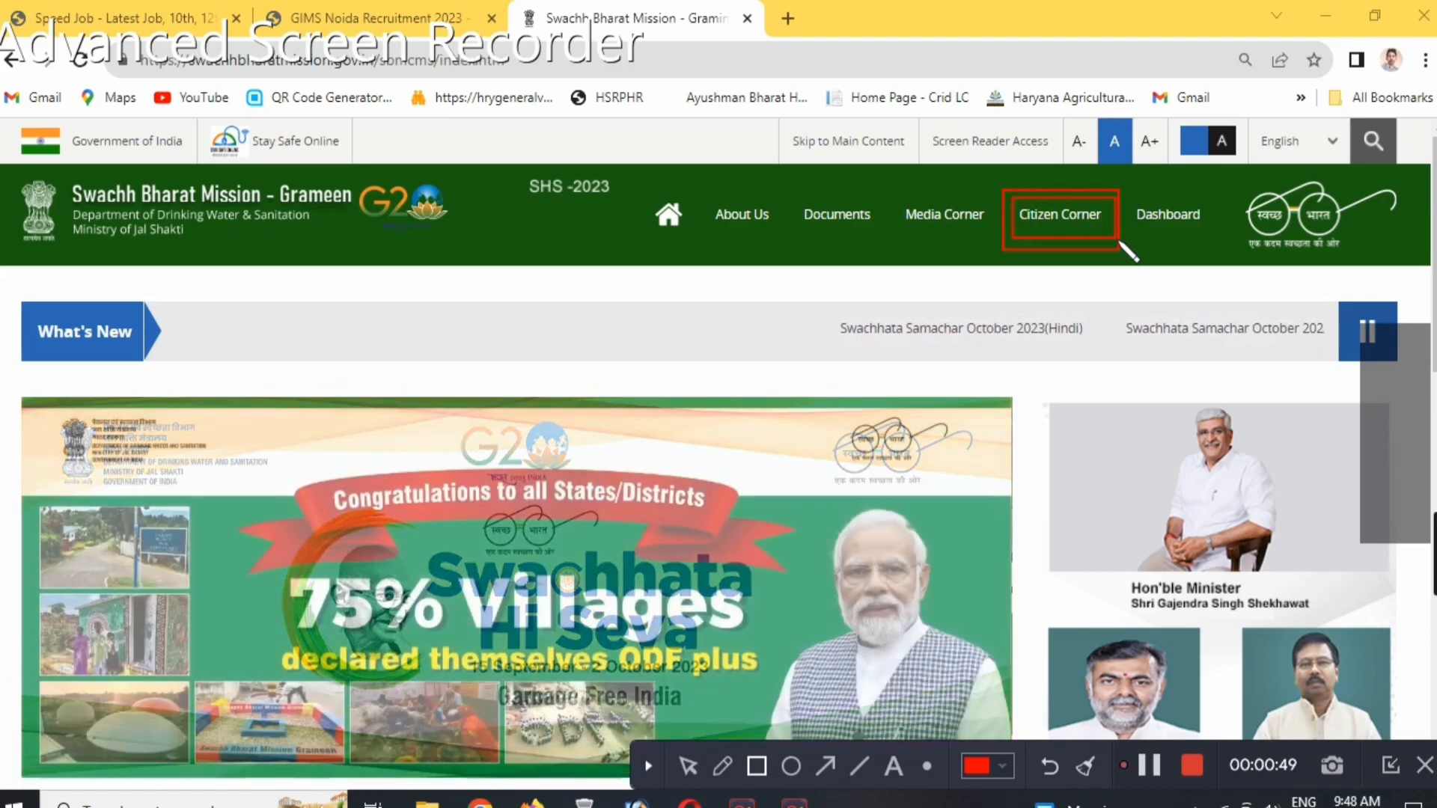
pyautogui.click(1085, 766)
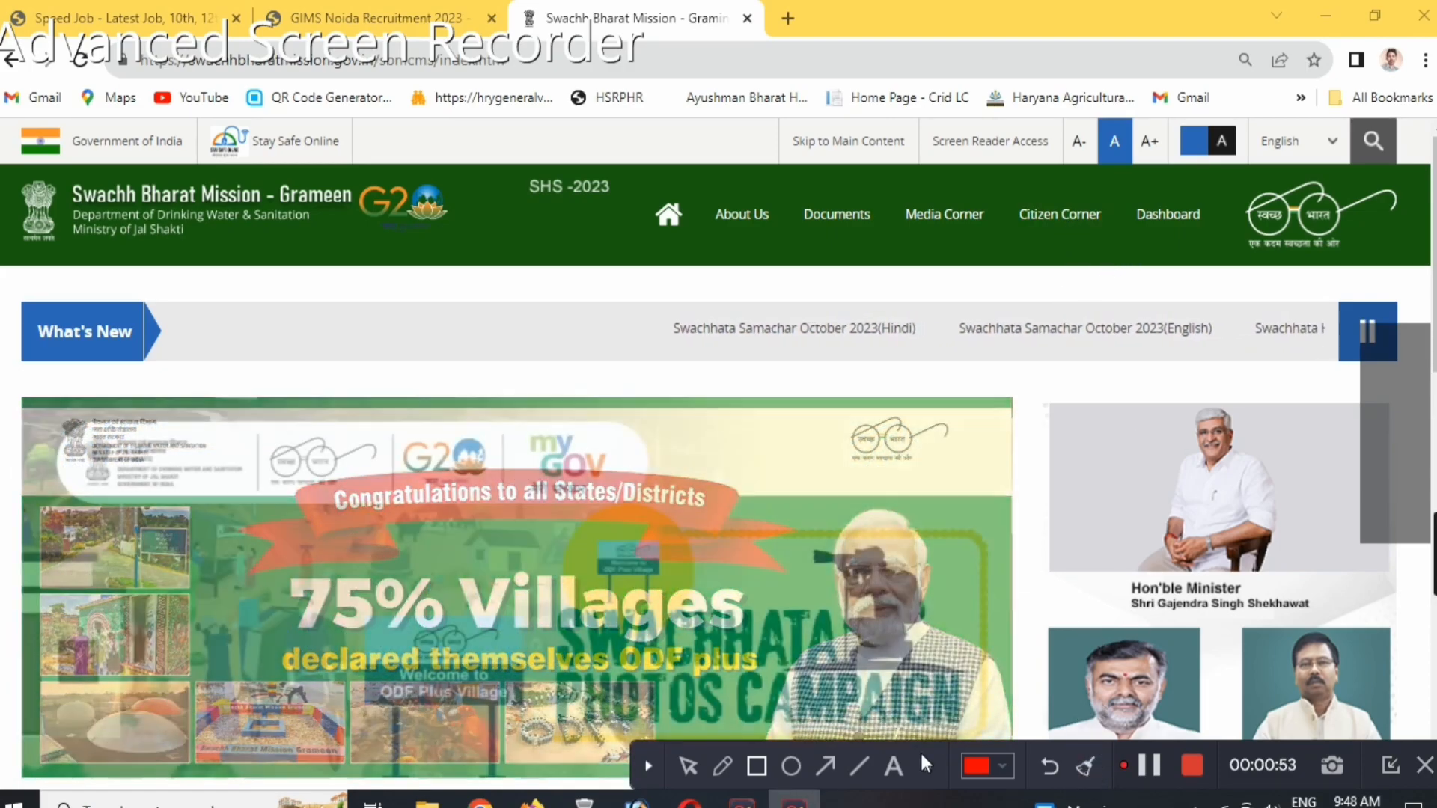
# Open the Application Form for IHHL and request a sign-in OTP for the registered mobile number.
pyautogui.moveTo(1068, 218)
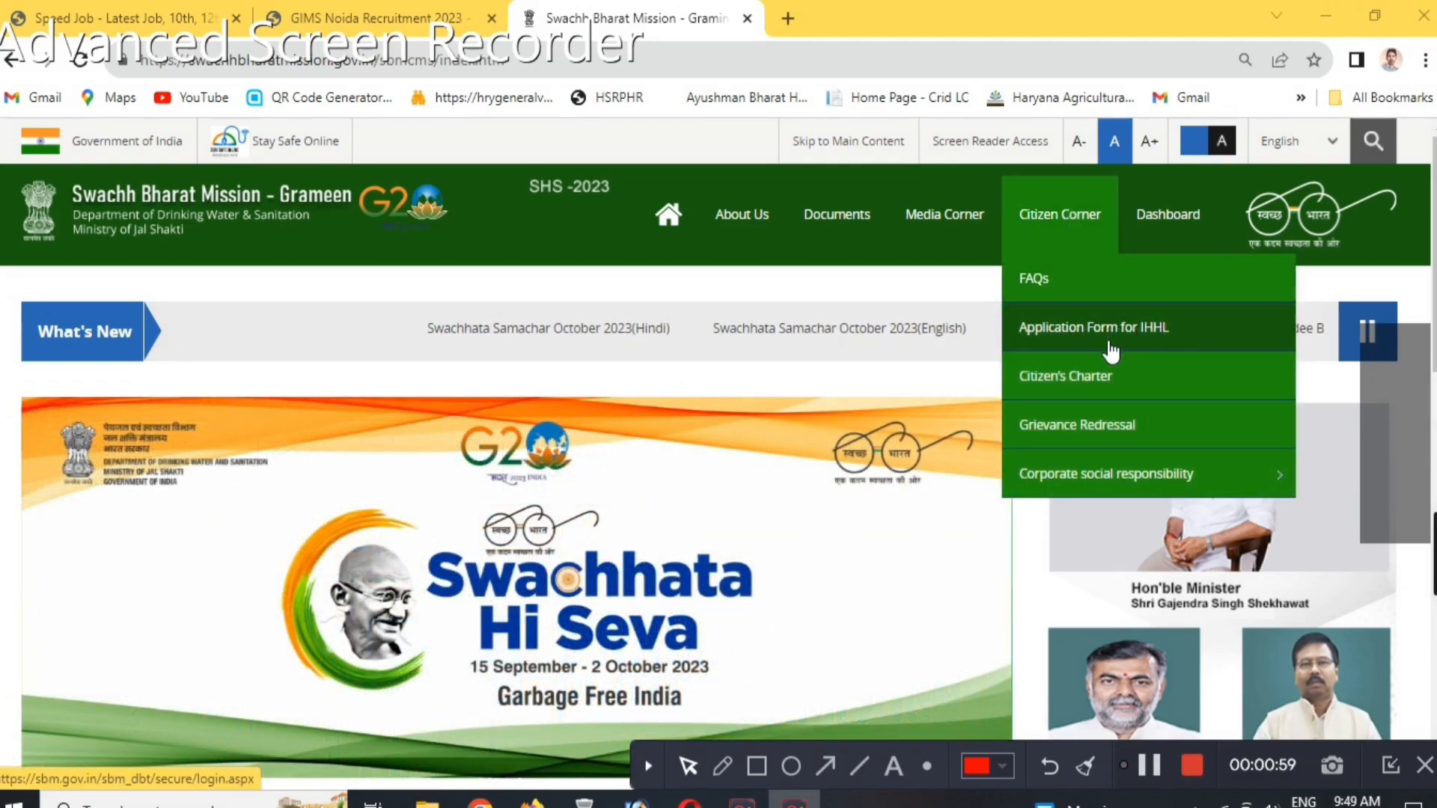
pyautogui.click(1161, 345)
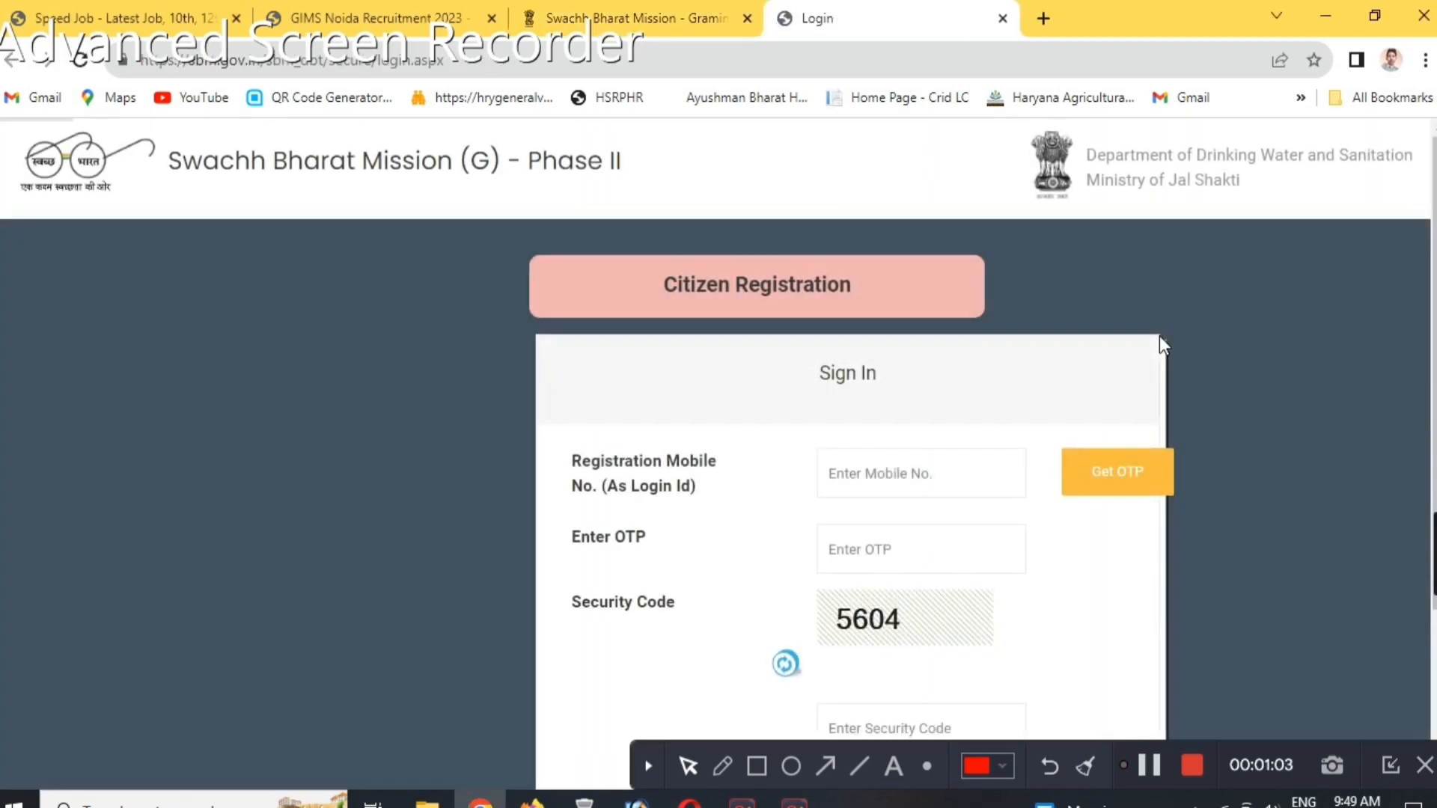
pyautogui.scroll(-3, 733, 442)
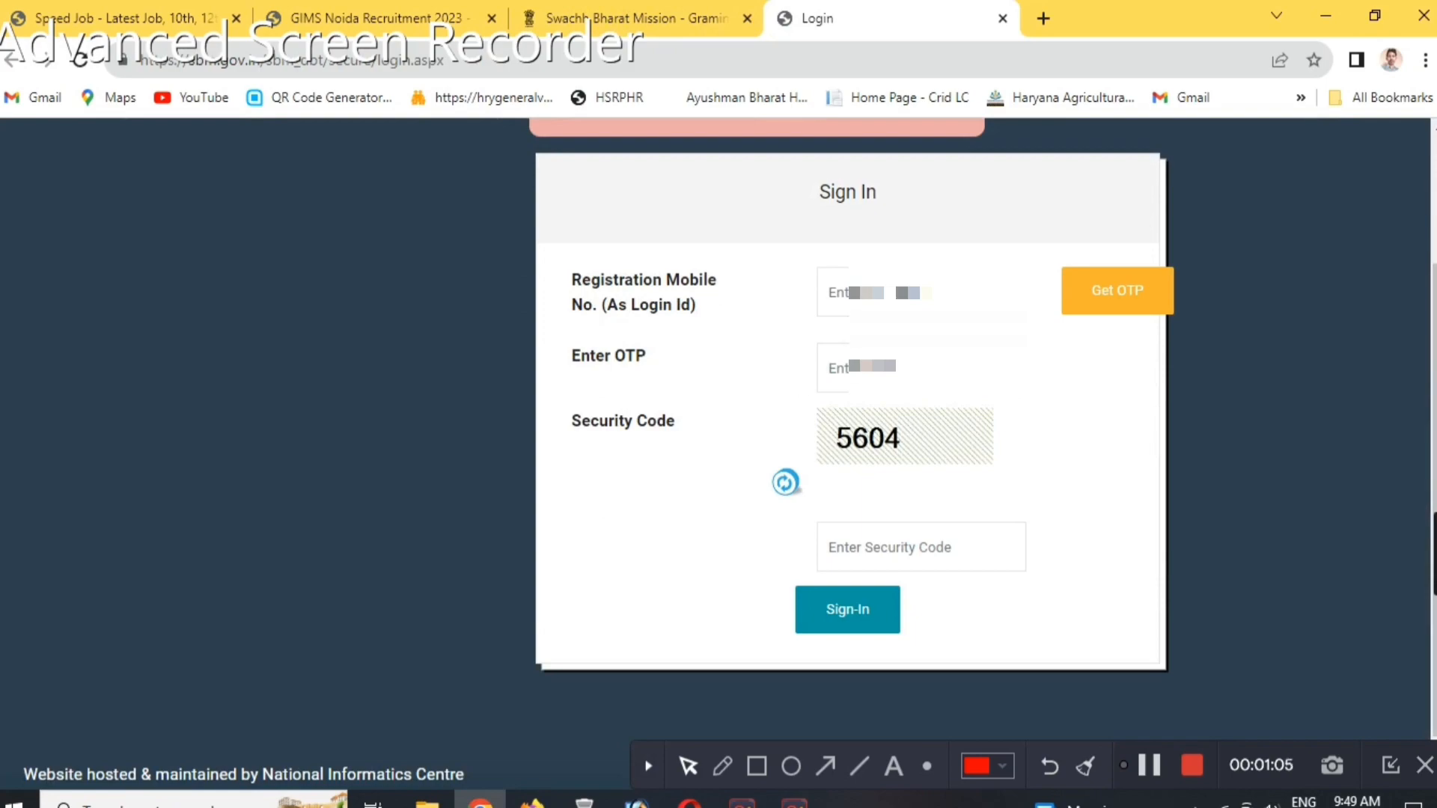
pyautogui.write('981')
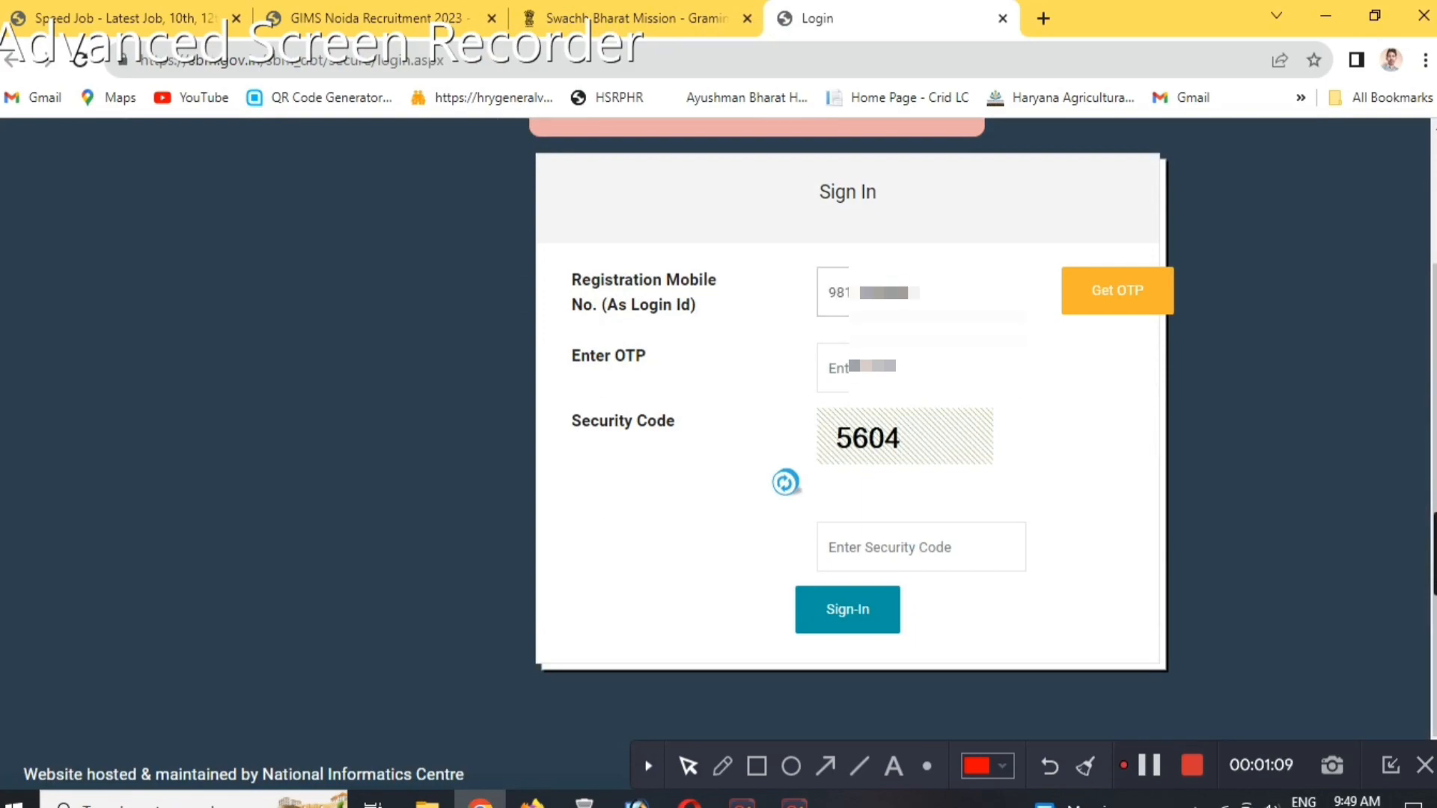
pyautogui.click(1116, 292)
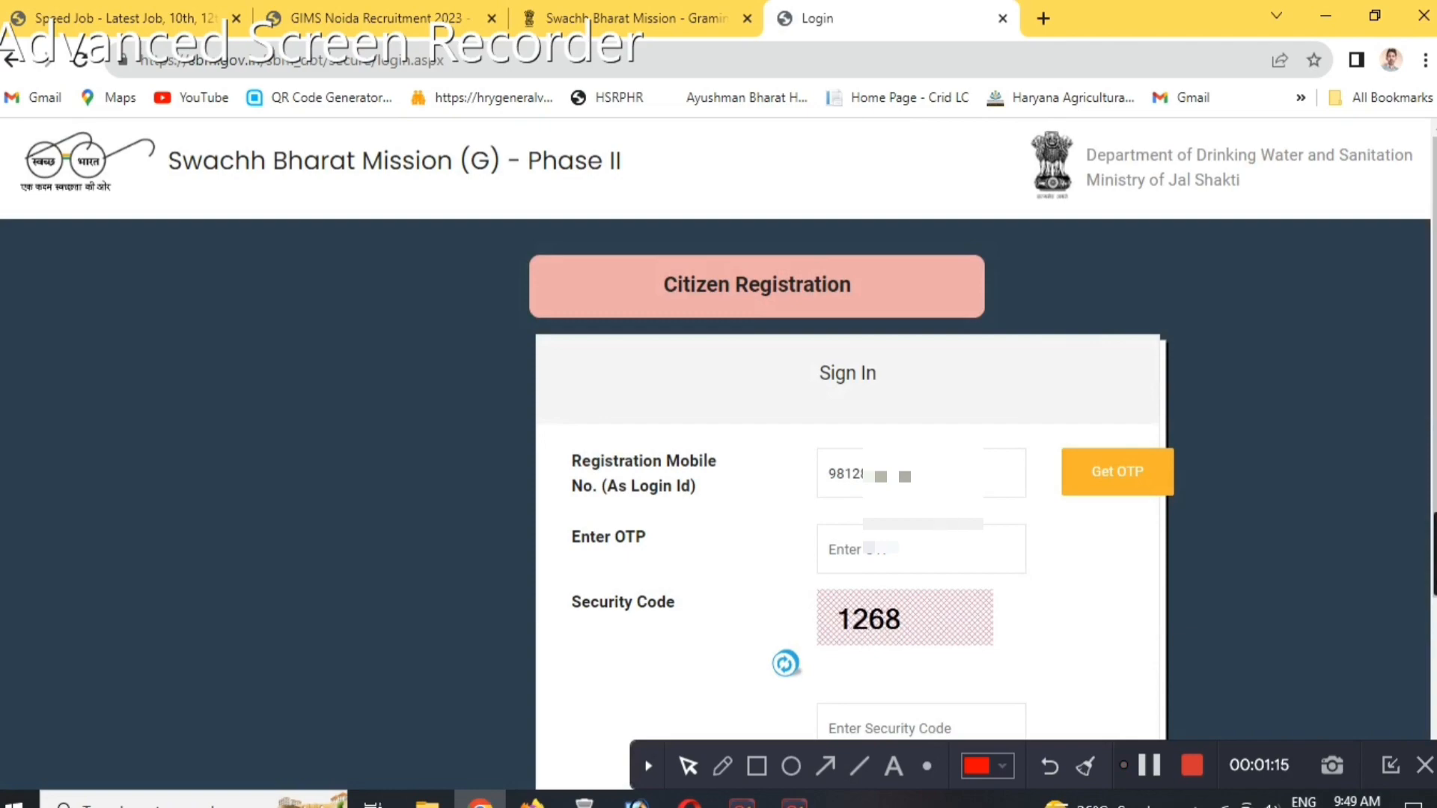
# Enter the received OTP and the displayed security code, and sign in to the citizen account.
pyautogui.click(935, 562)
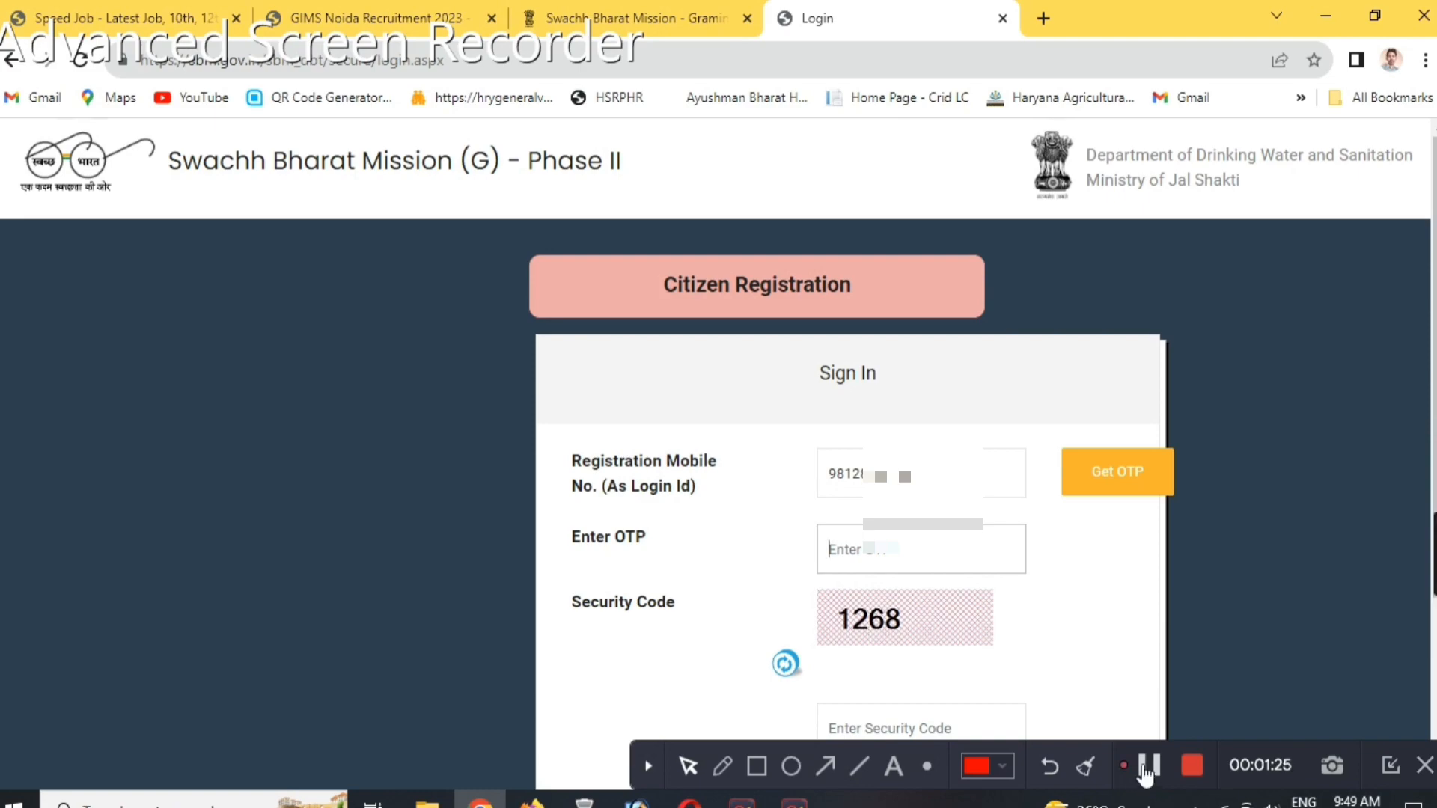
pyautogui.scroll(-2, 950, 551)
pyautogui.click(951, 559)
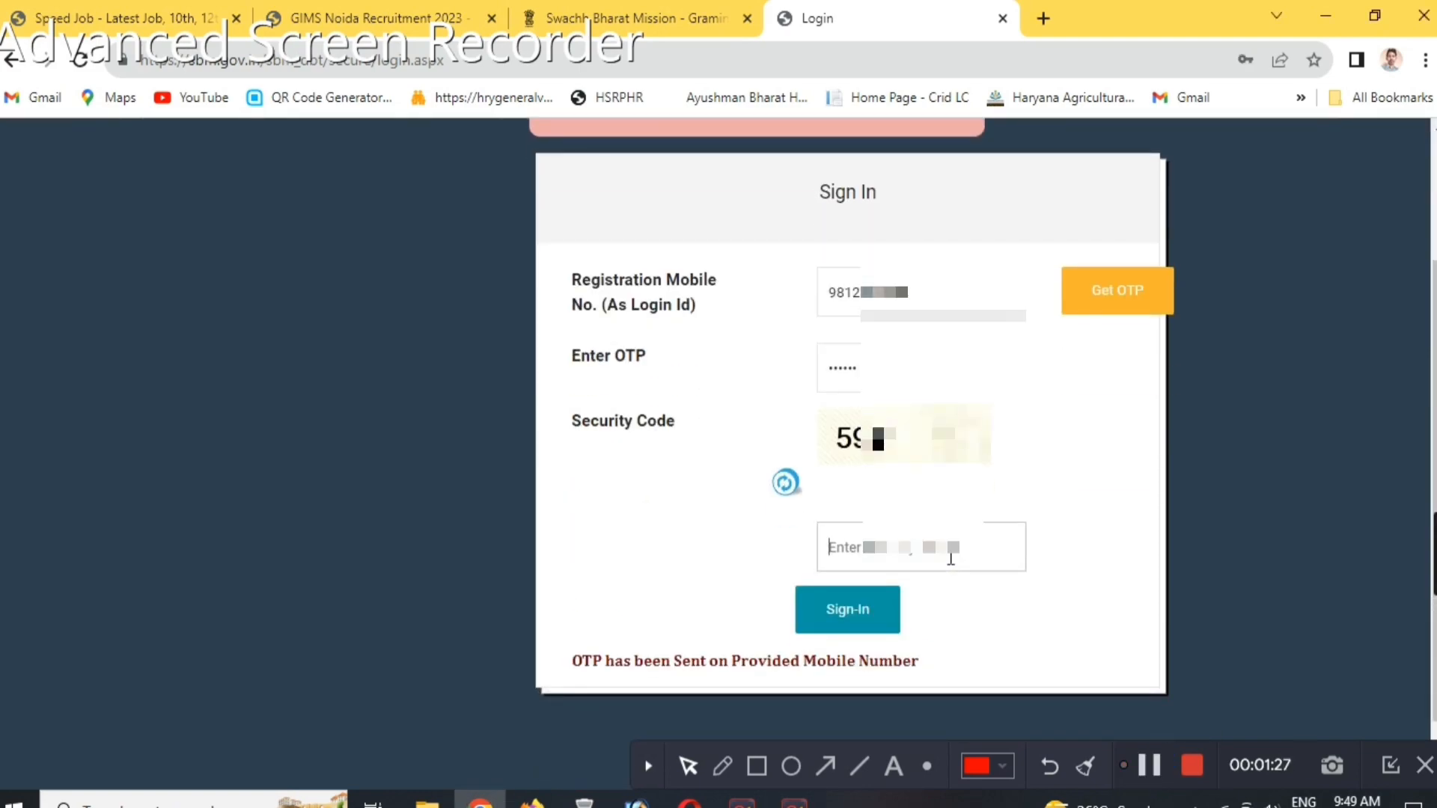
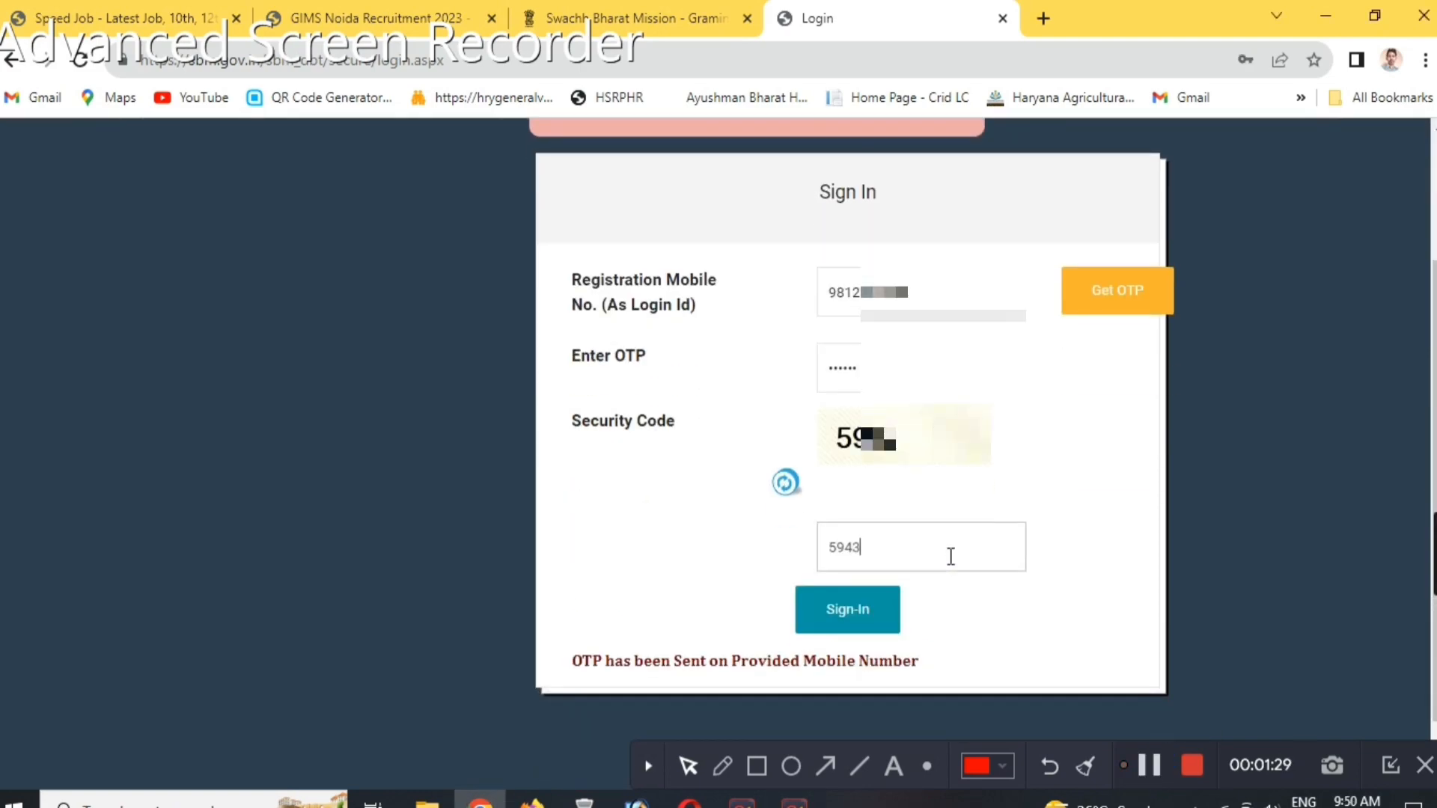
pyautogui.click(853, 620)
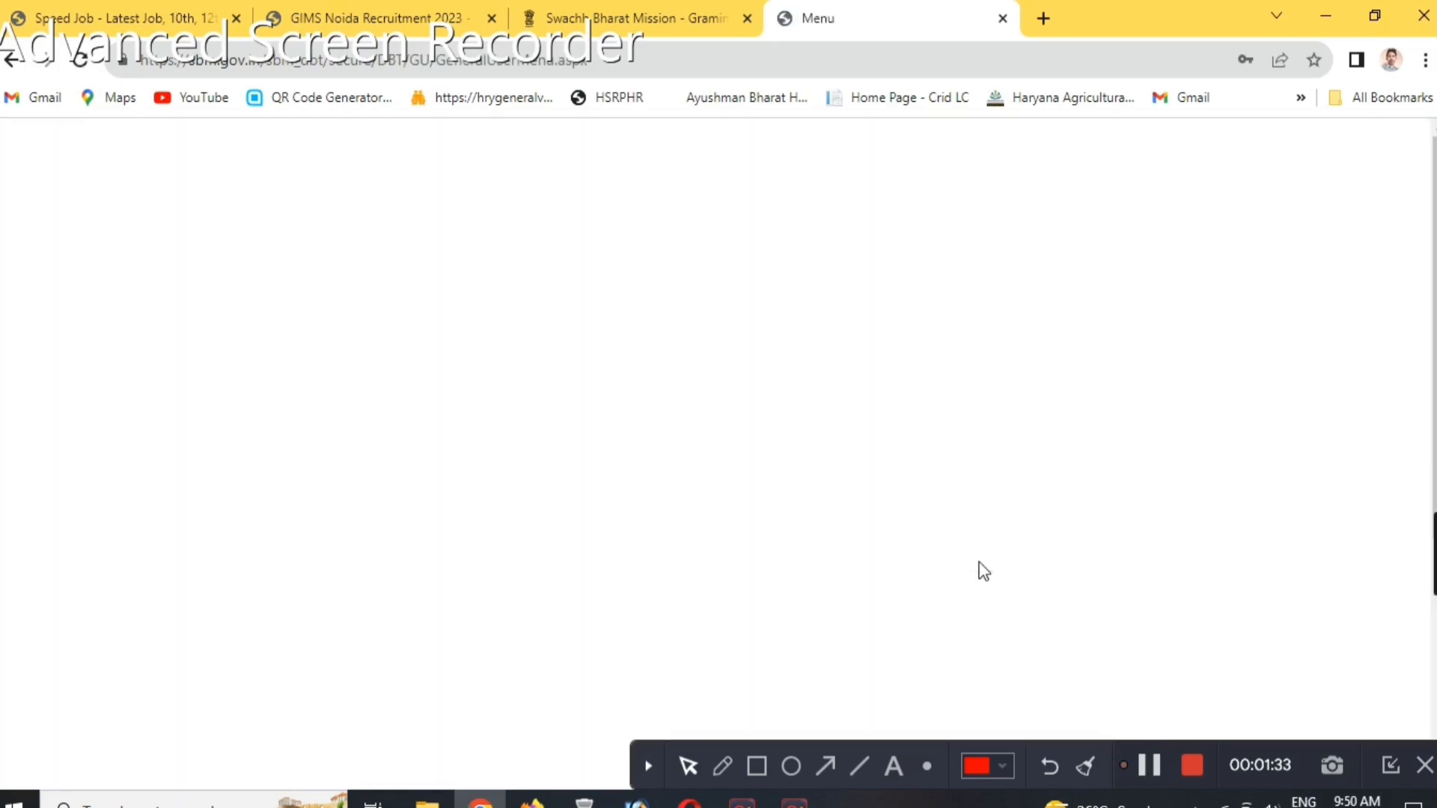
# Open a New Application form from the citizen account and dismiss the eligibility criteria notice.
pyautogui.scroll(-5, 737, 464)
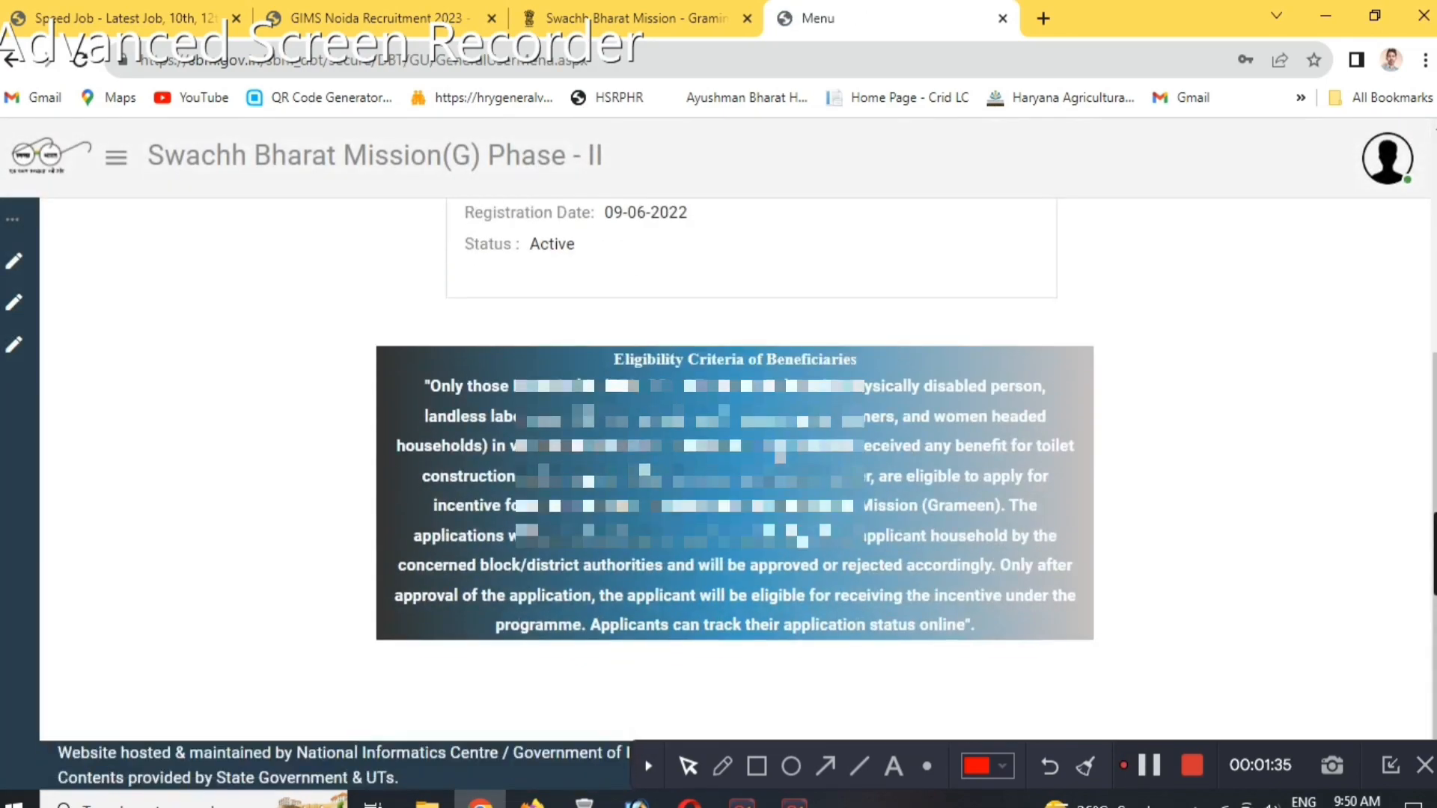
pyautogui.scroll(5, 788, 376)
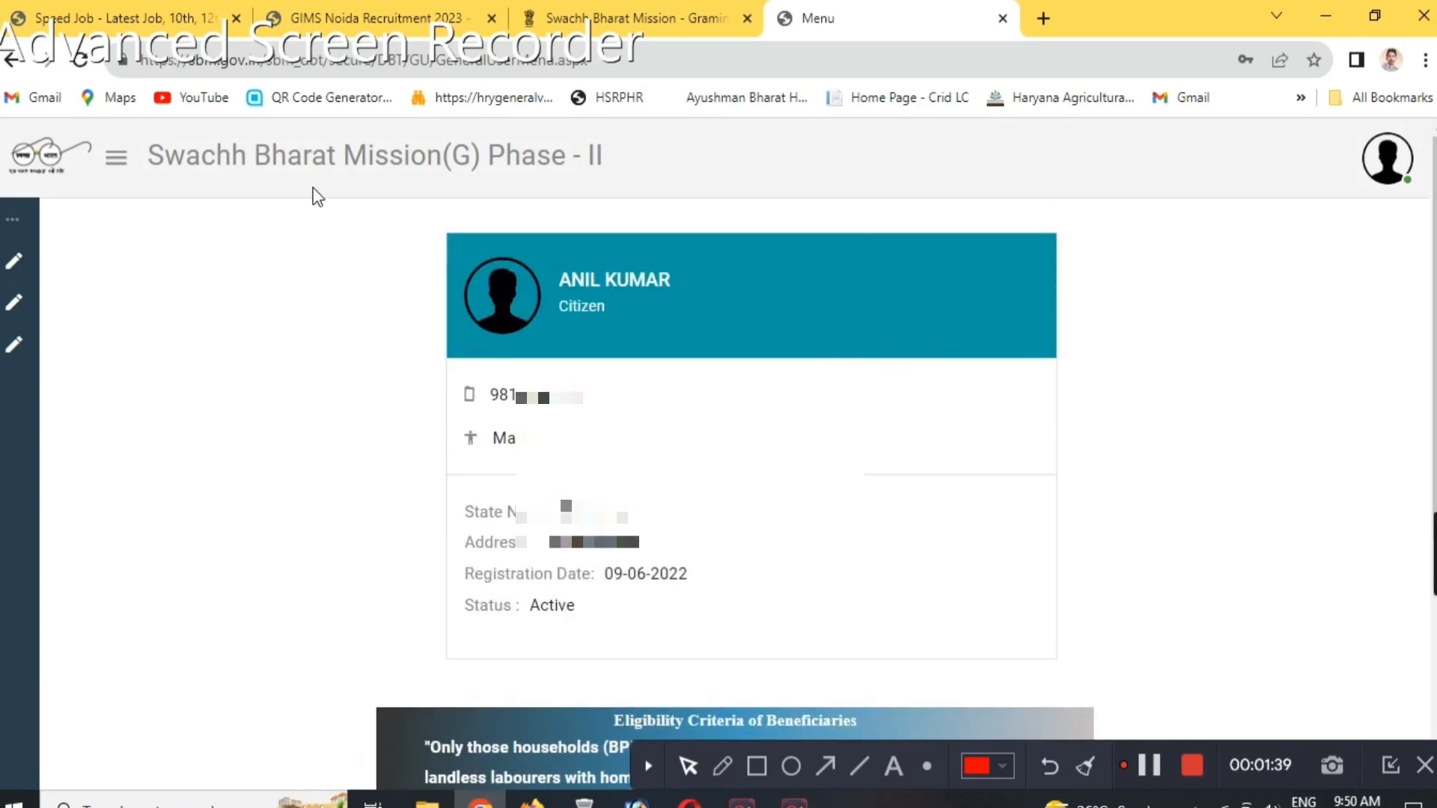
pyautogui.moveTo(14, 278)
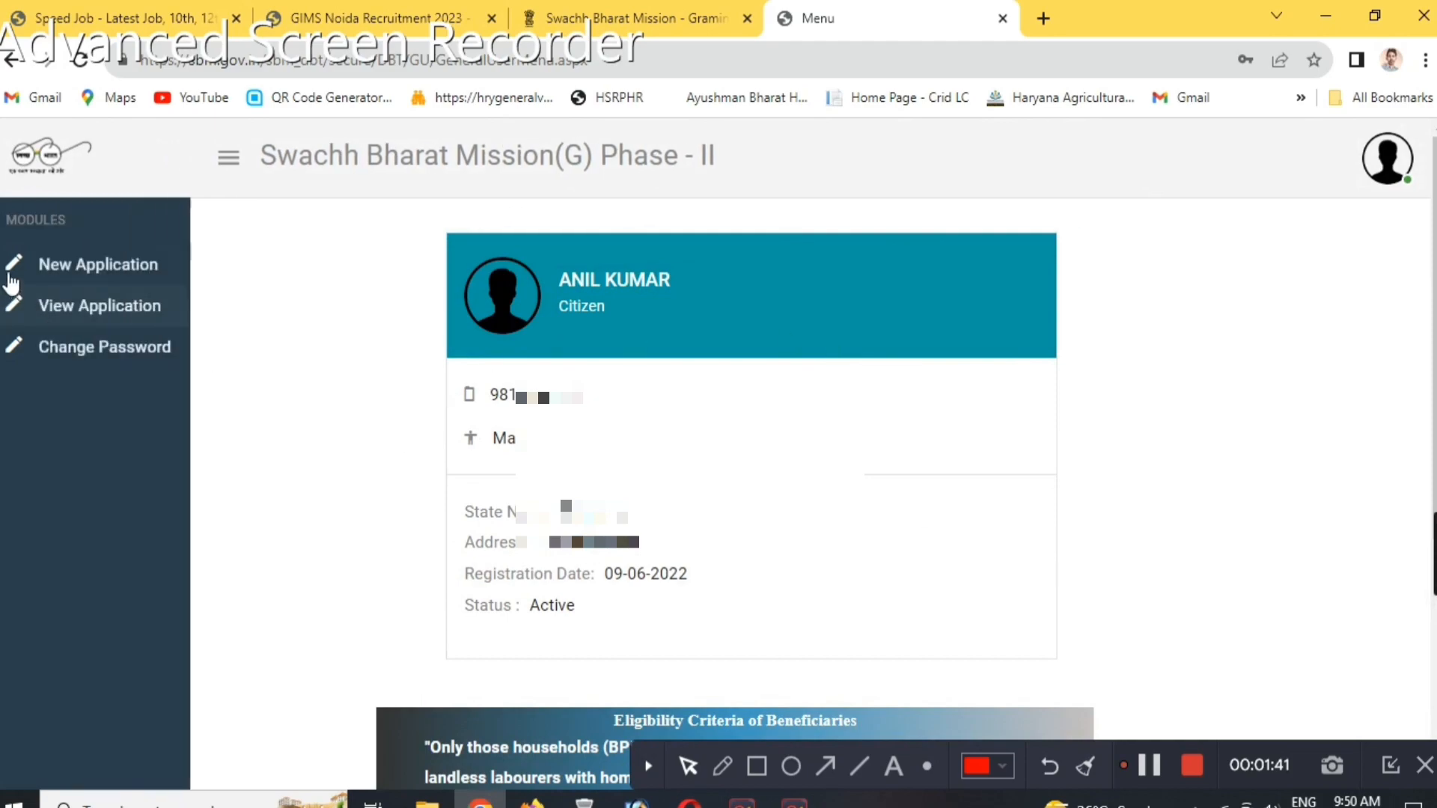
pyautogui.click(120, 277)
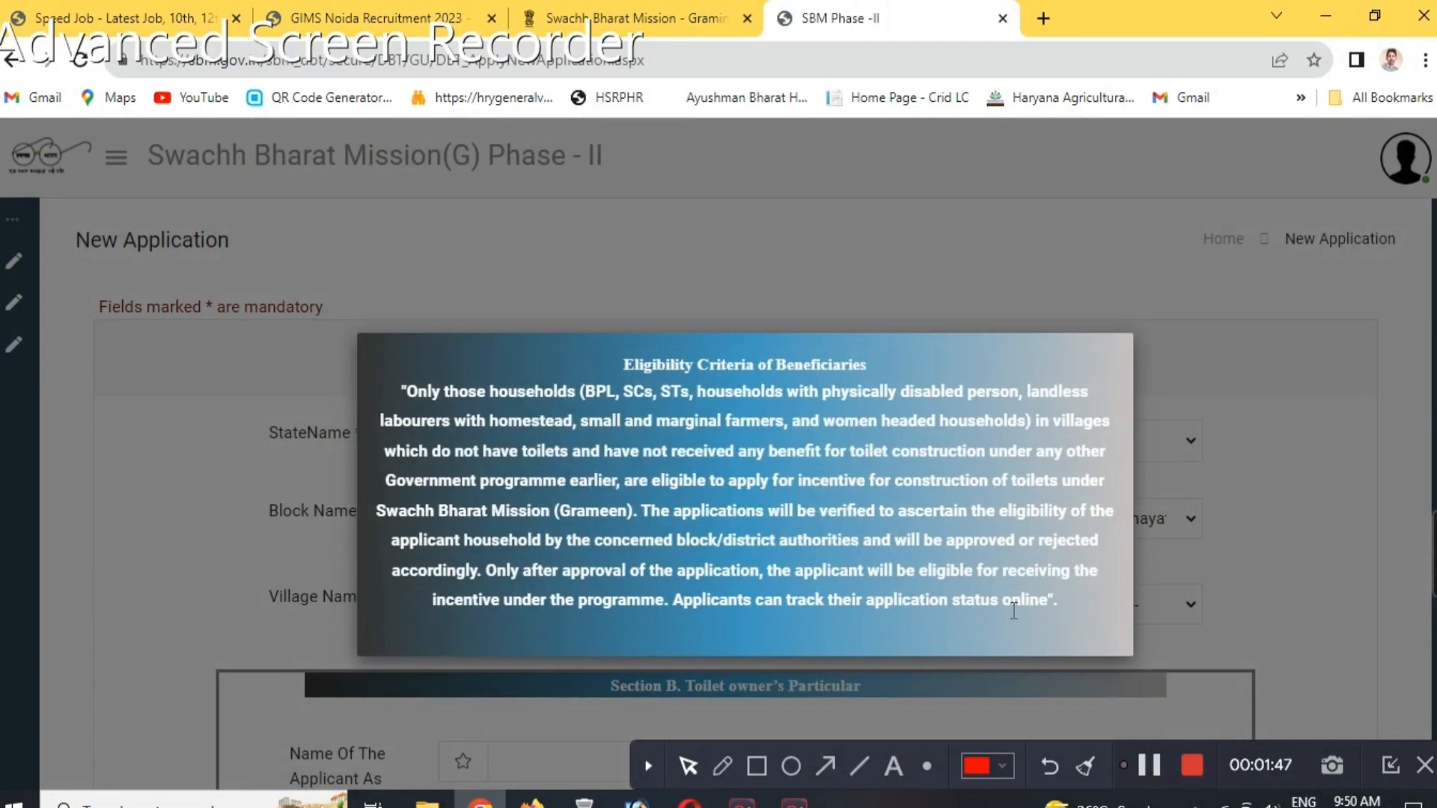
pyautogui.click(1264, 648)
# Set the District Name to JIND and the Block Name to JULANA in the new application.
pyautogui.scroll(-3, 618, 437)
pyautogui.scroll(1, 618, 437)
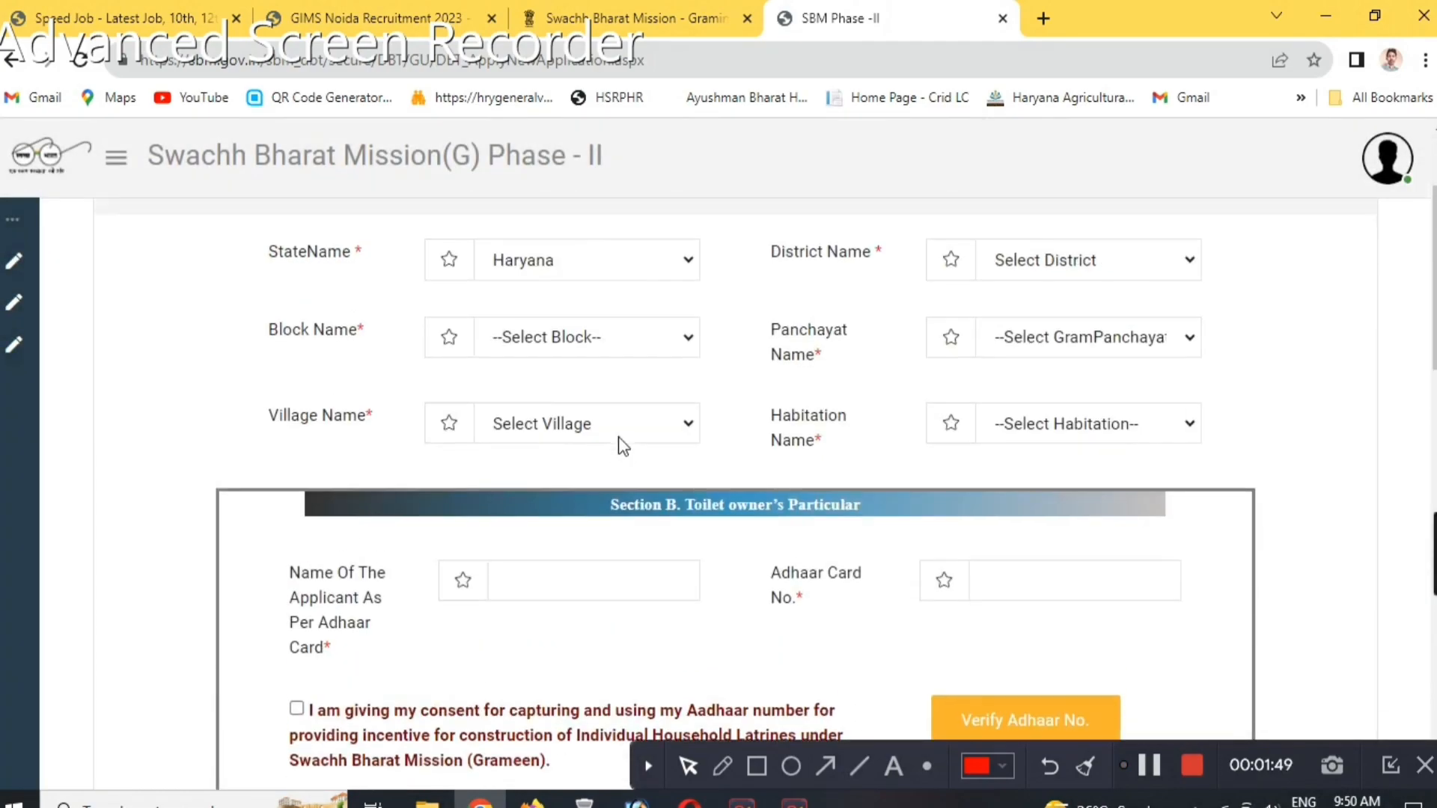
pyautogui.click(1035, 259)
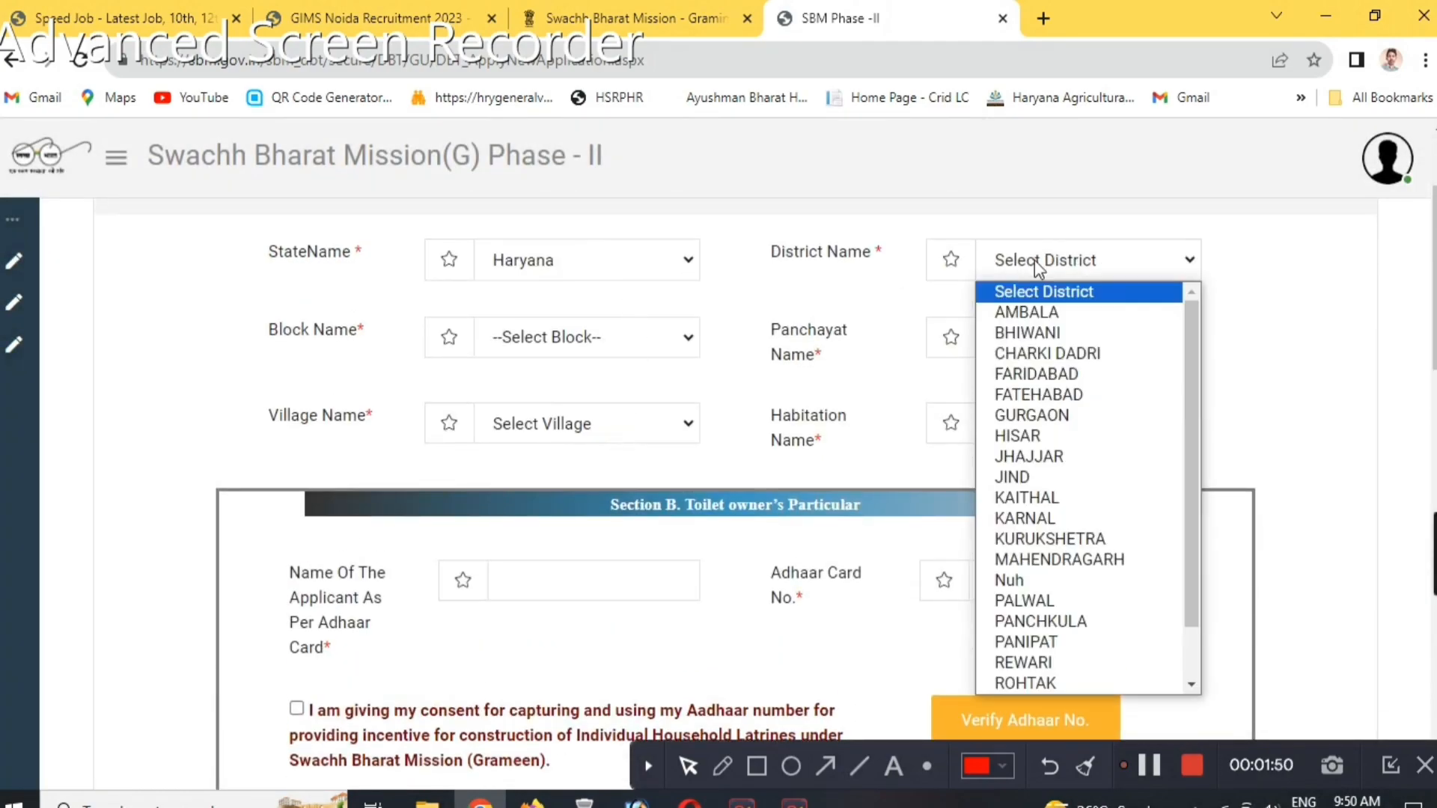
pyautogui.click(1070, 479)
pyautogui.click(577, 337)
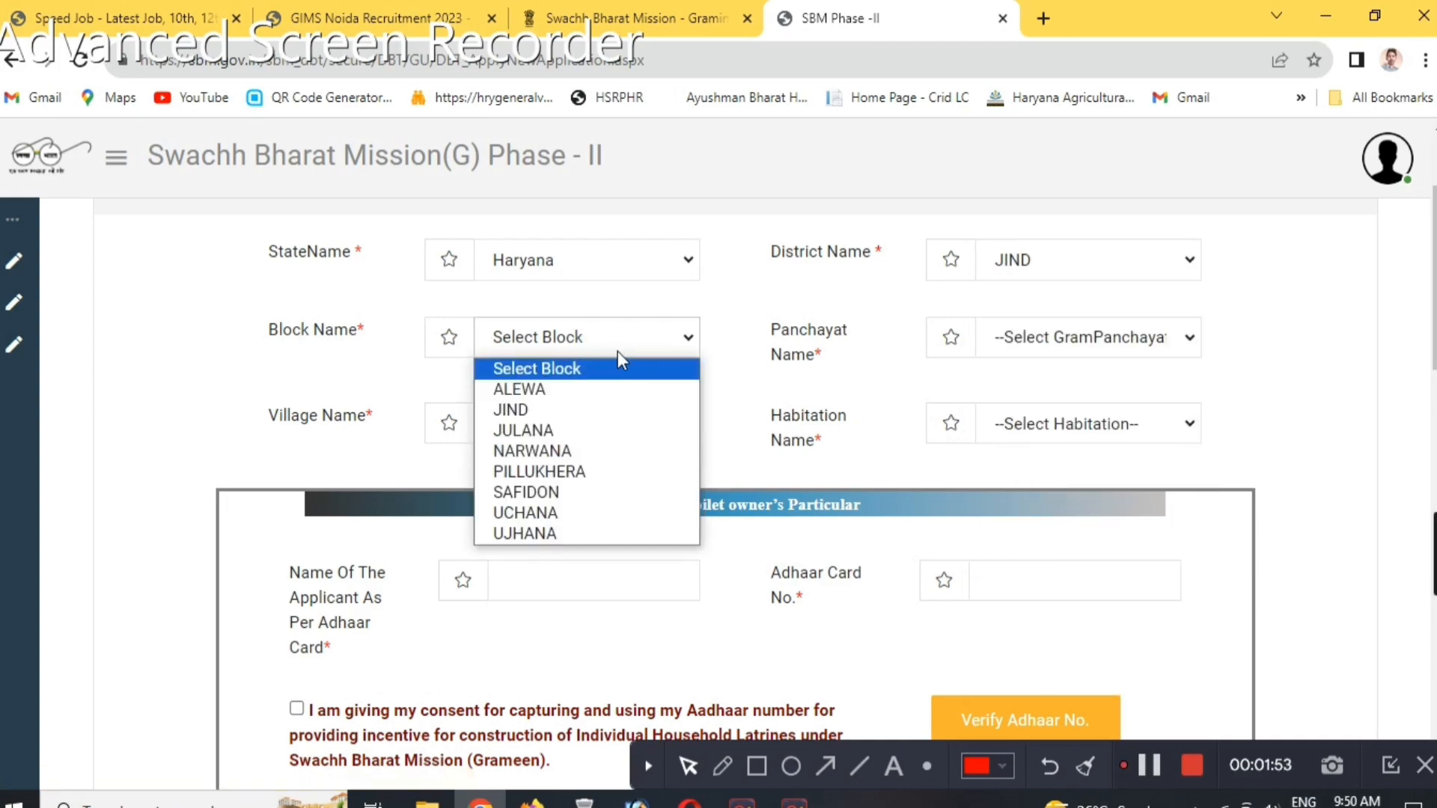
pyautogui.click(632, 431)
# Set the Panchayat Name, Village Name and Habitation Name all to DESH KHERA.
pyautogui.click(1077, 338)
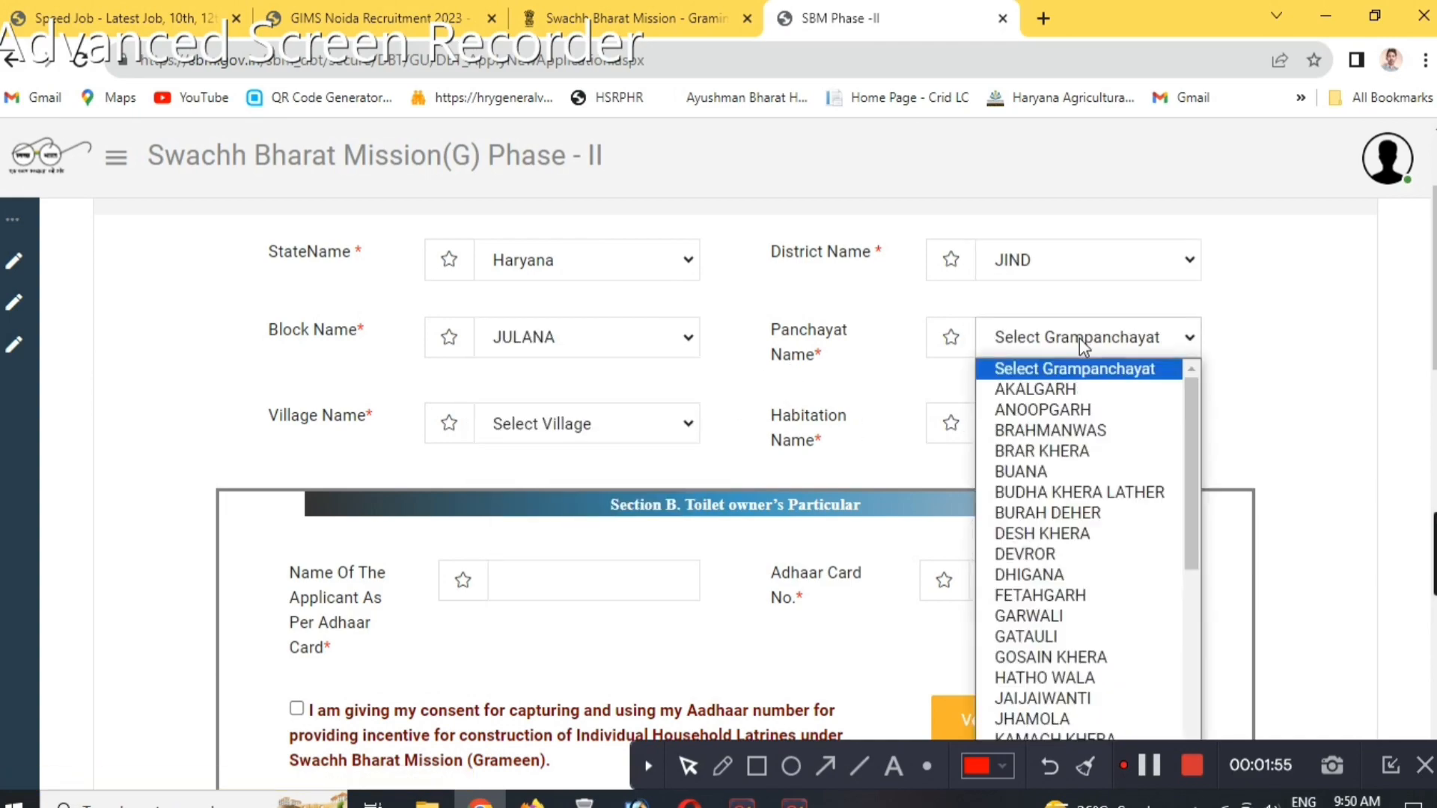
pyautogui.click(1043, 535)
pyautogui.click(576, 425)
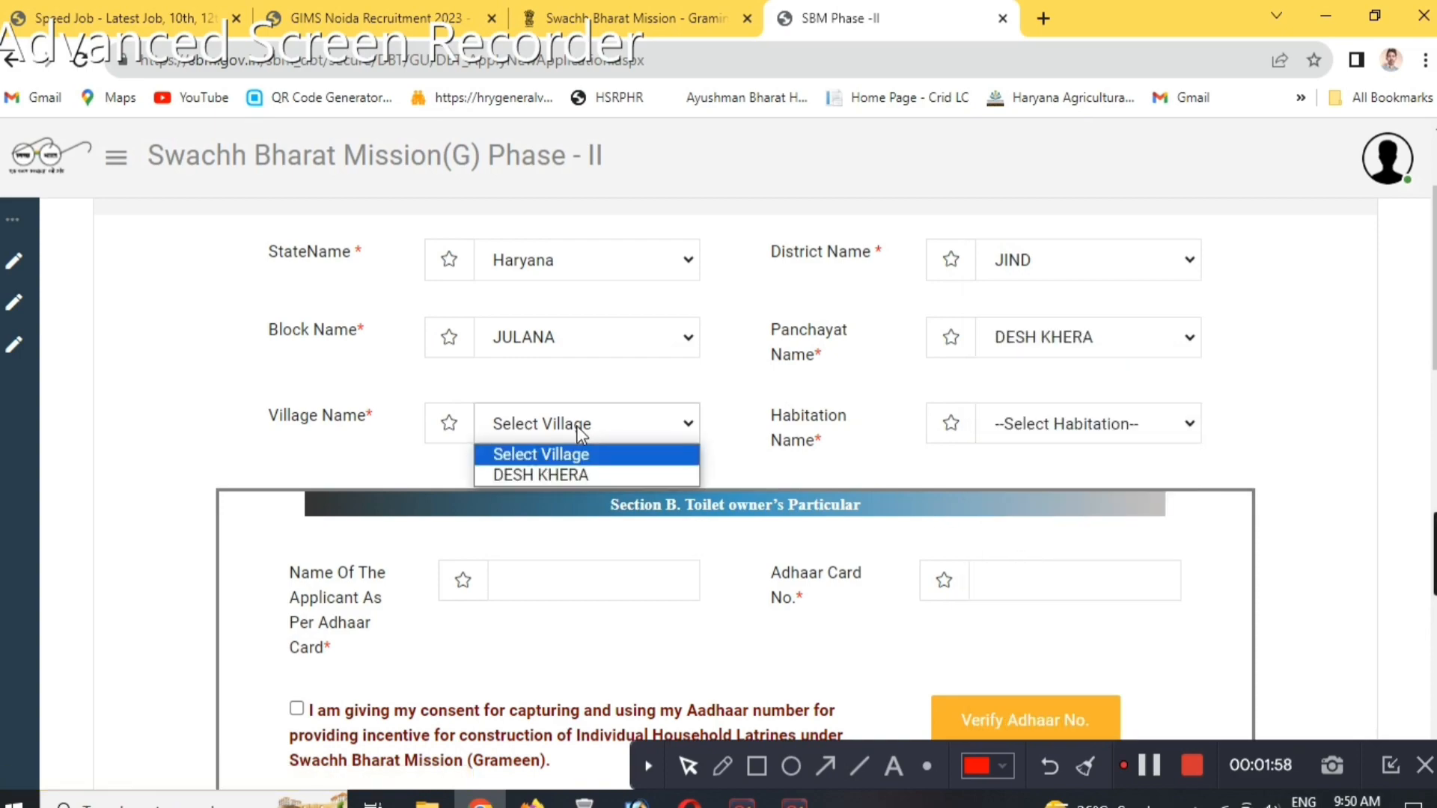
pyautogui.click(573, 470)
pyautogui.click(1085, 424)
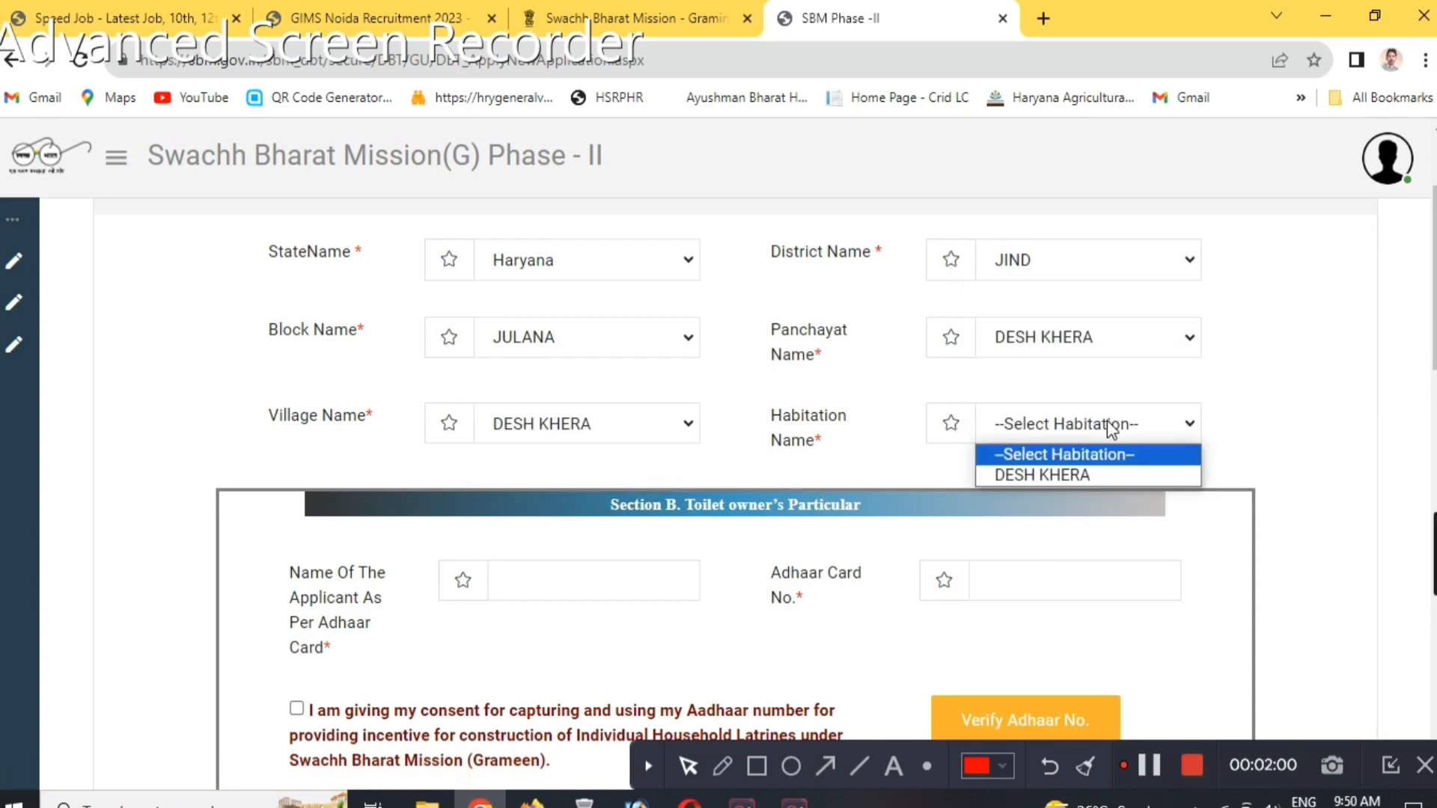
pyautogui.click(1067, 473)
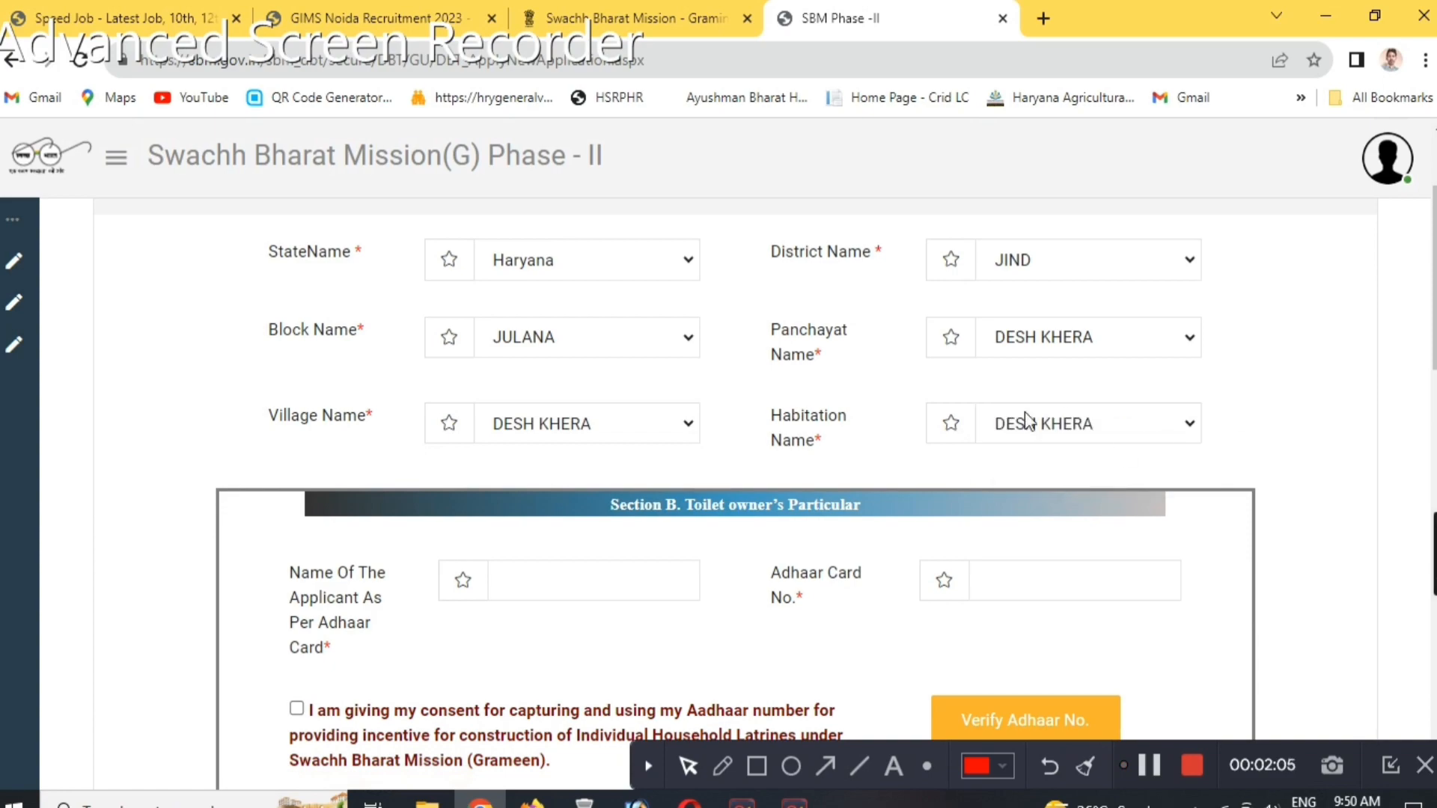
# In Section B, enter the applicant's name and Aadhaar card number, and give consent for using the Aadhaar number.
pyautogui.scroll(-2, 1025, 411)
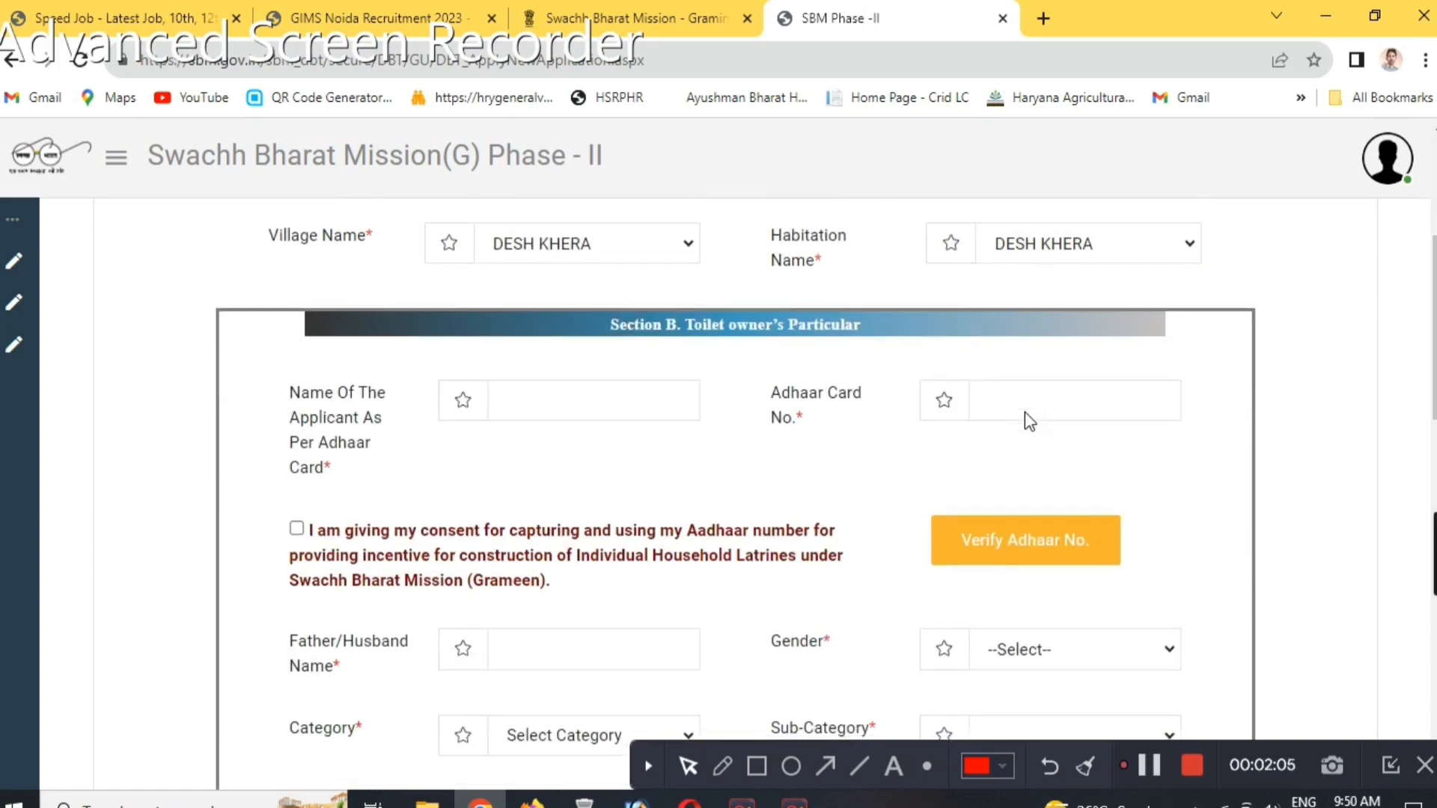
pyautogui.click(553, 403)
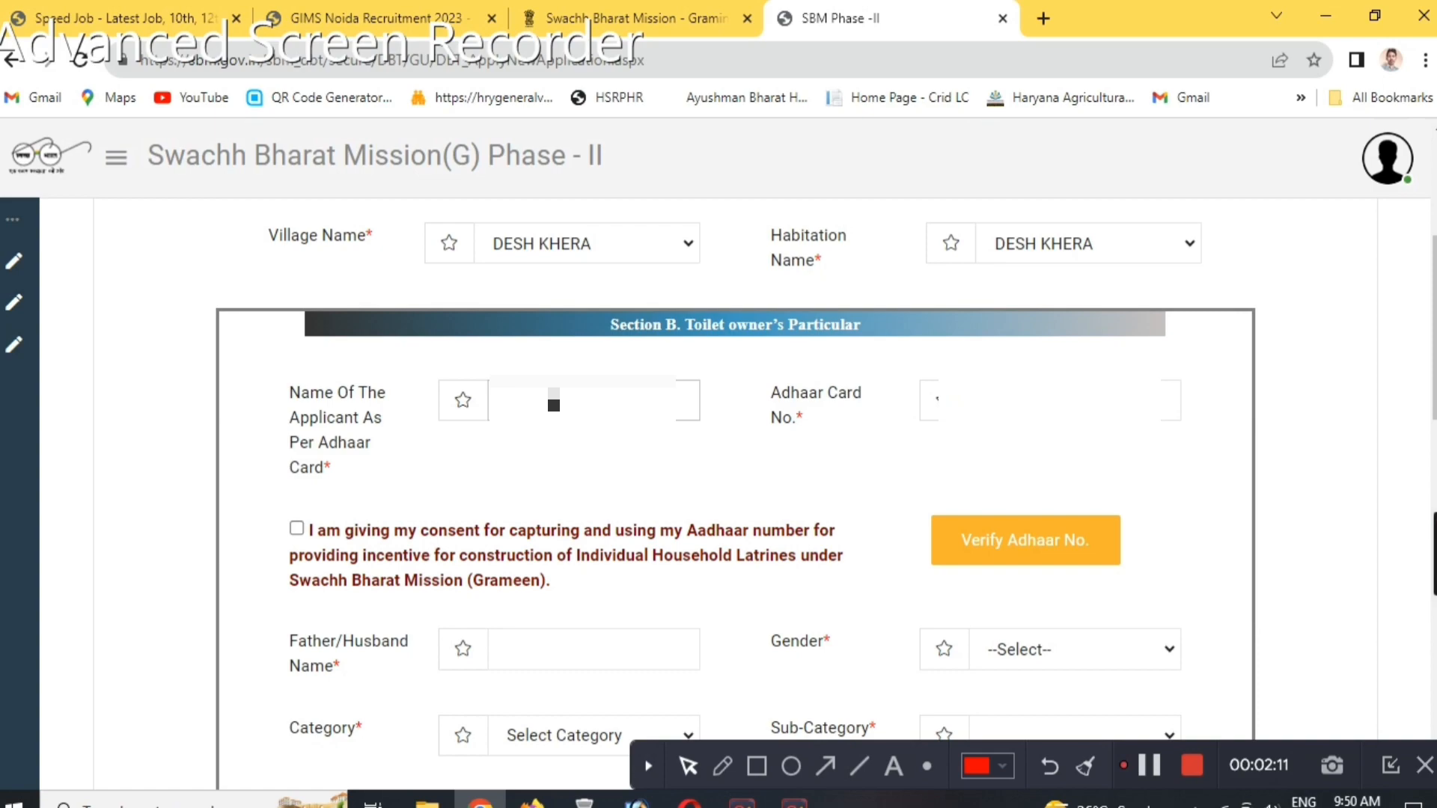
pyautogui.write('[masked]')
pyautogui.press('Tab')
pyautogui.write('[masked][masked]')
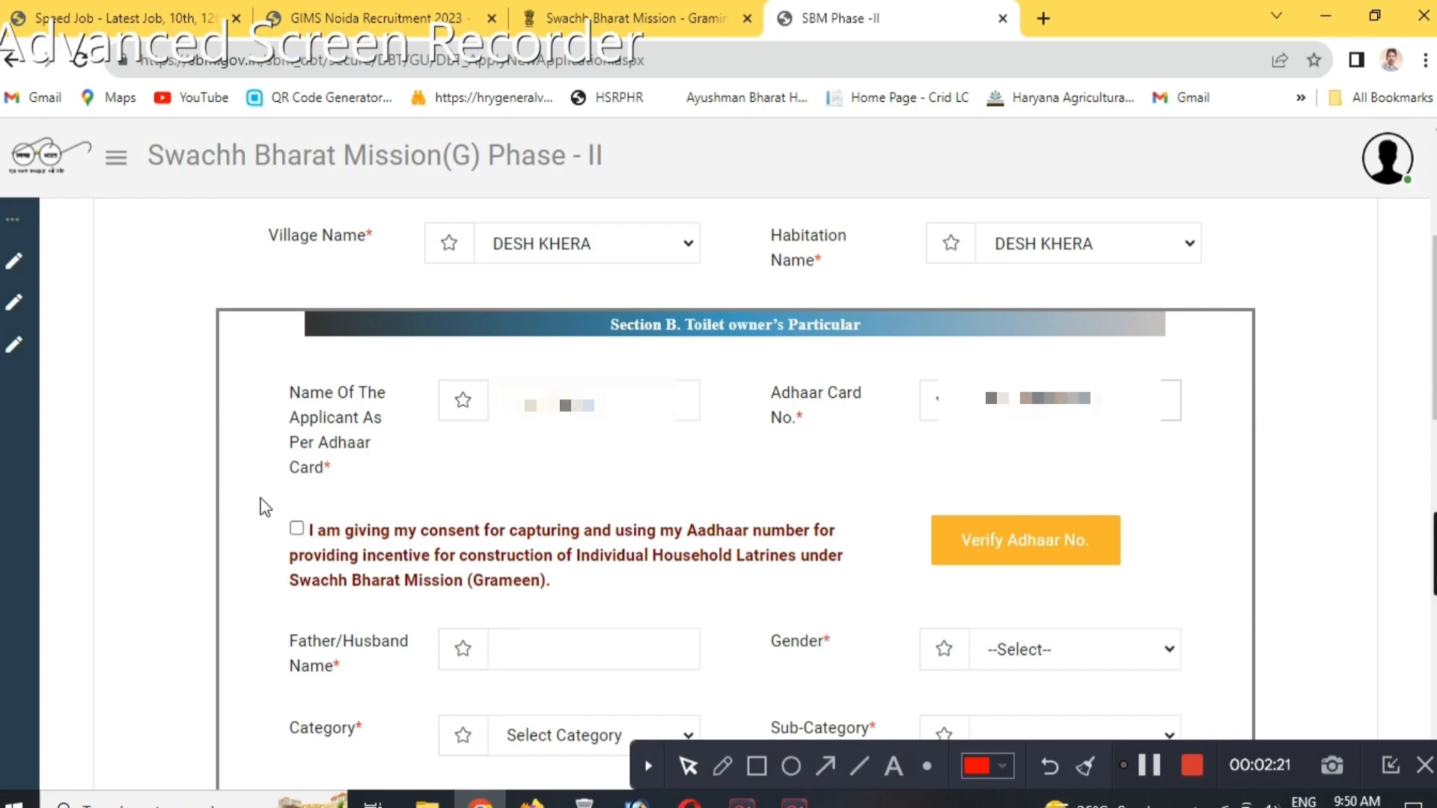
pyautogui.click(296, 528)
# Outline the Verify Adhaar No. control with two red rectangles and clear the markings.
pyautogui.click(760, 769)
pyautogui.moveTo(899, 473)
pyautogui.mouseDown()
pyautogui.moveTo(930, 522)
pyautogui.moveTo(1166, 604)
pyautogui.mouseUp()
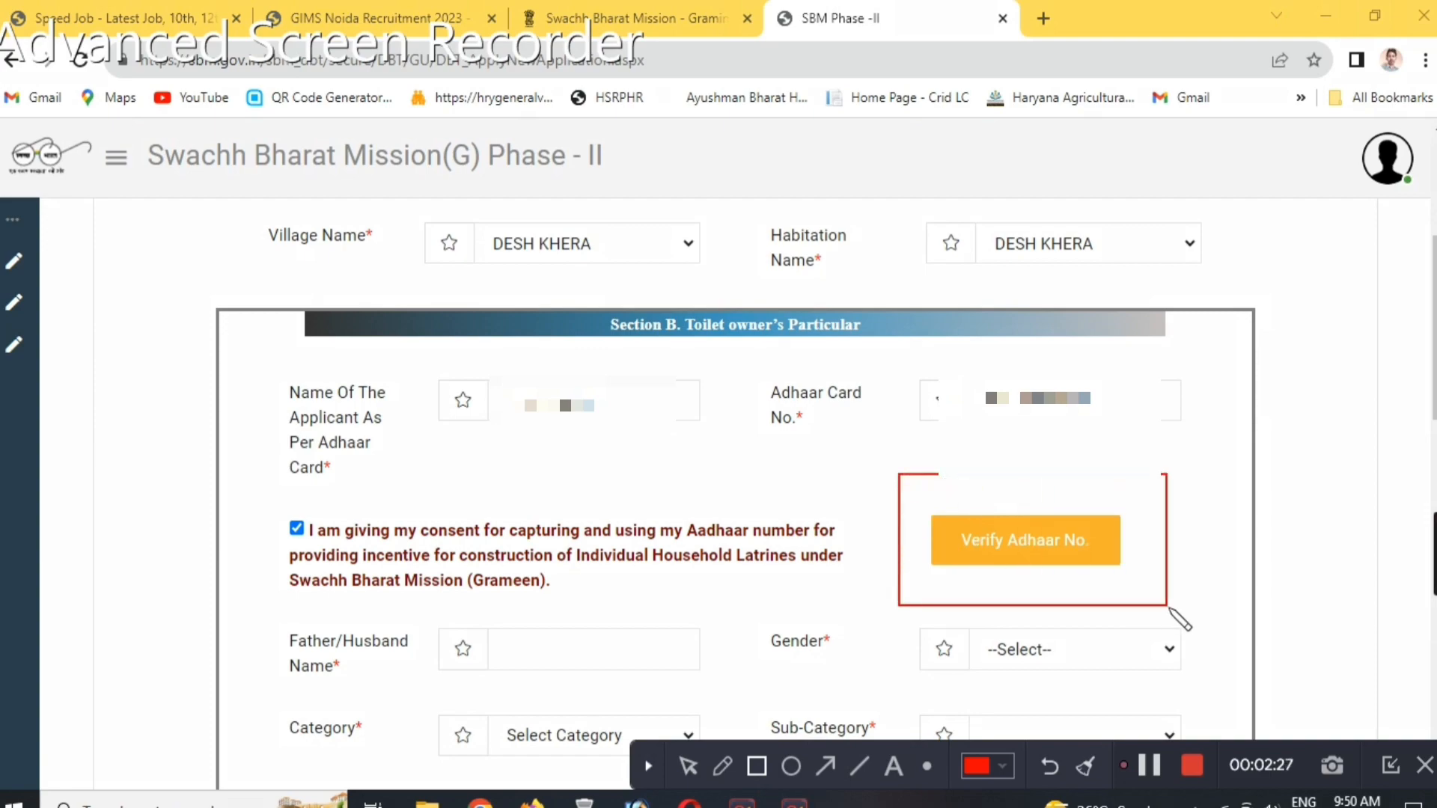
pyautogui.moveTo(911, 485)
pyautogui.mouseDown()
pyautogui.moveTo(973, 552)
pyautogui.moveTo(1127, 595)
pyautogui.moveTo(1148, 582)
pyautogui.mouseUp()
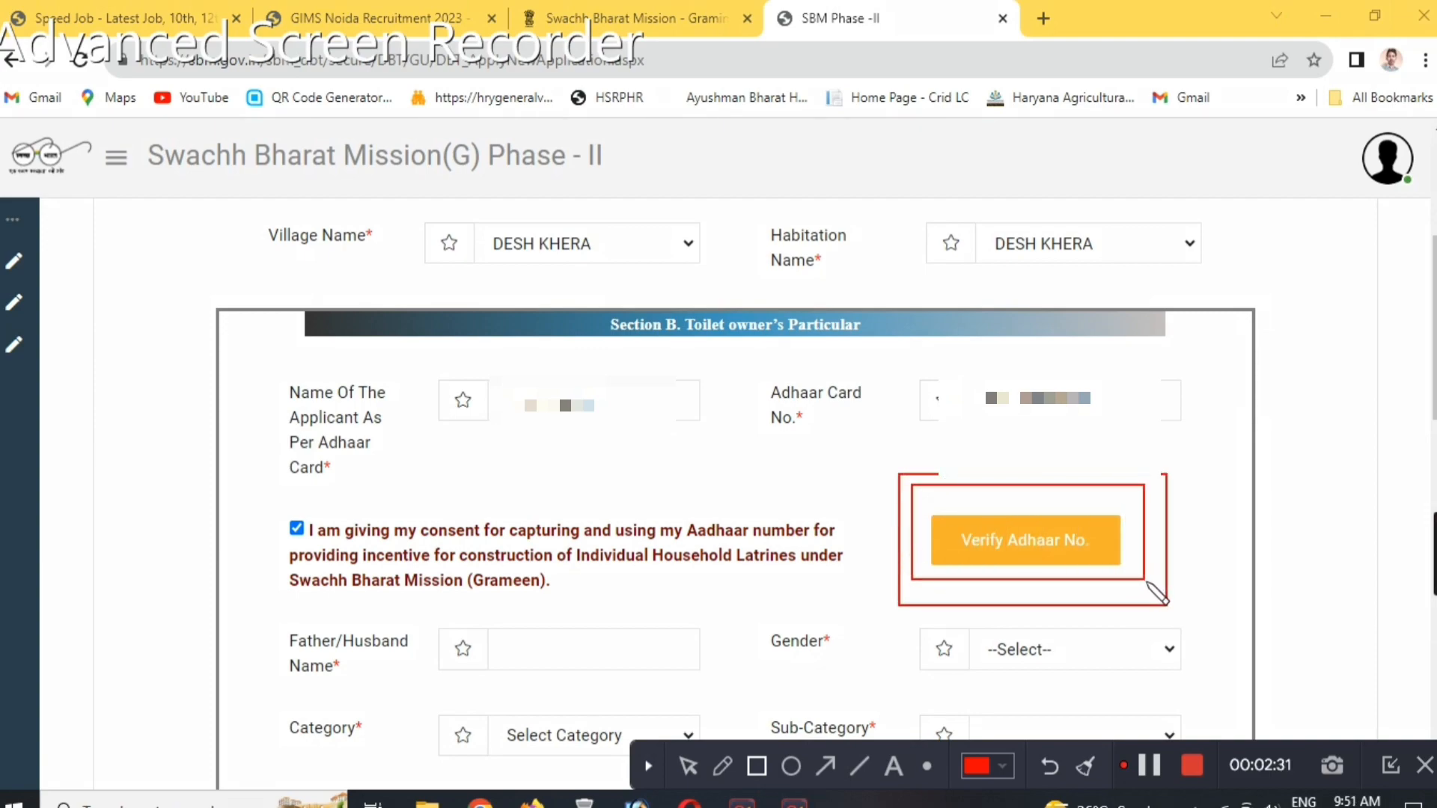
pyautogui.click(1083, 771)
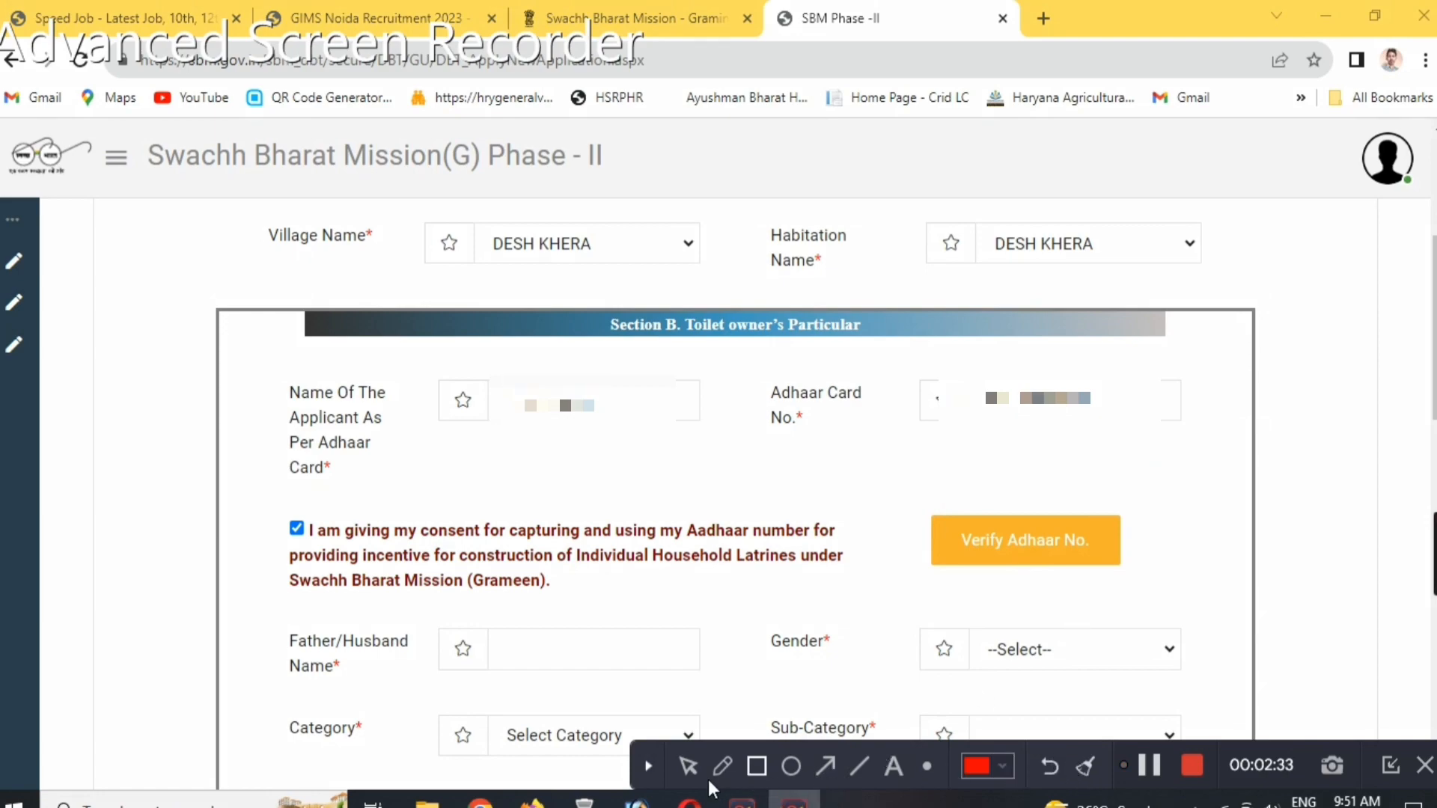
# Verify the entered Aadhaar number of the applicant.
pyautogui.click(983, 550)
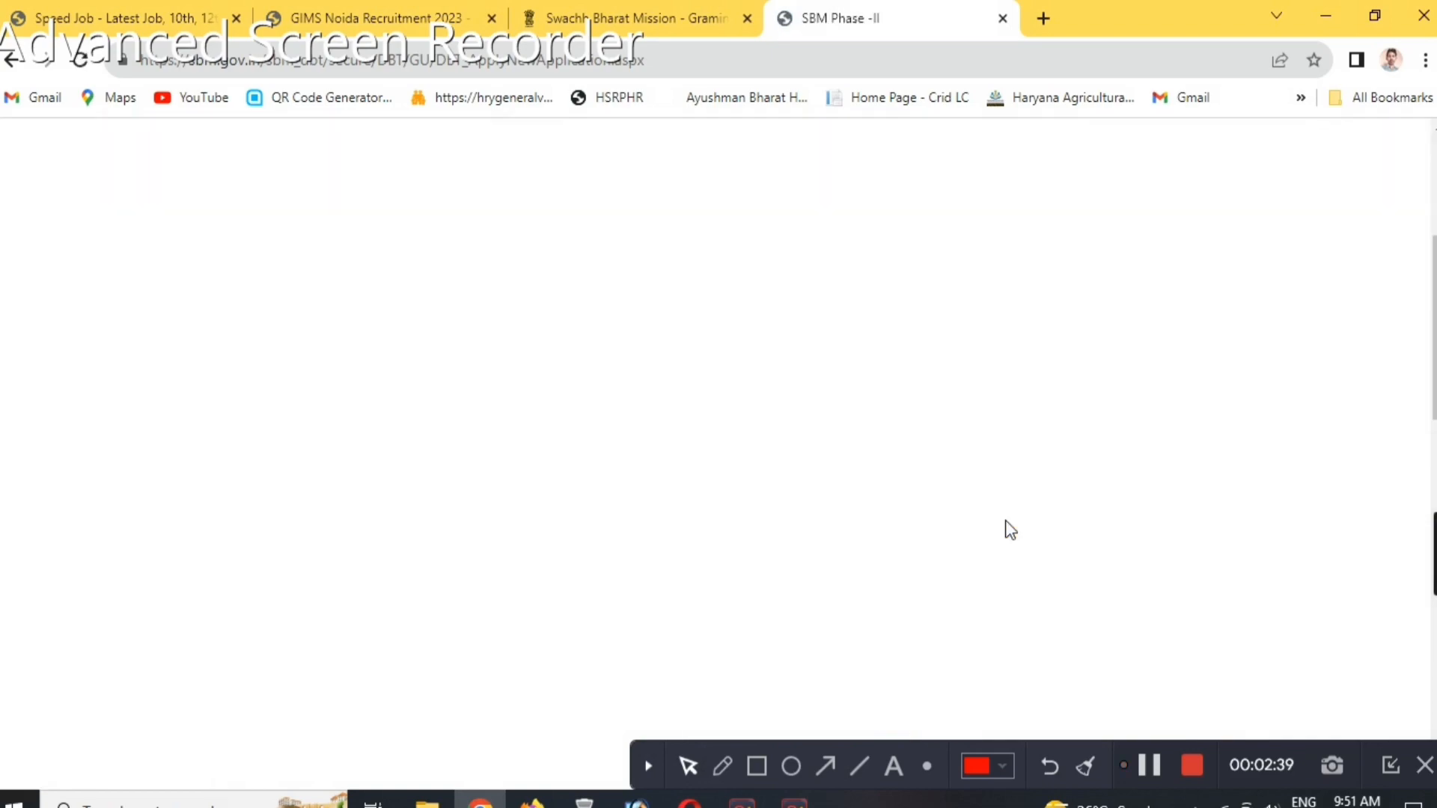
# Enter the father's or husband's name and select the applicant's gender in Section B.
pyautogui.scroll(-5, 738, 501)
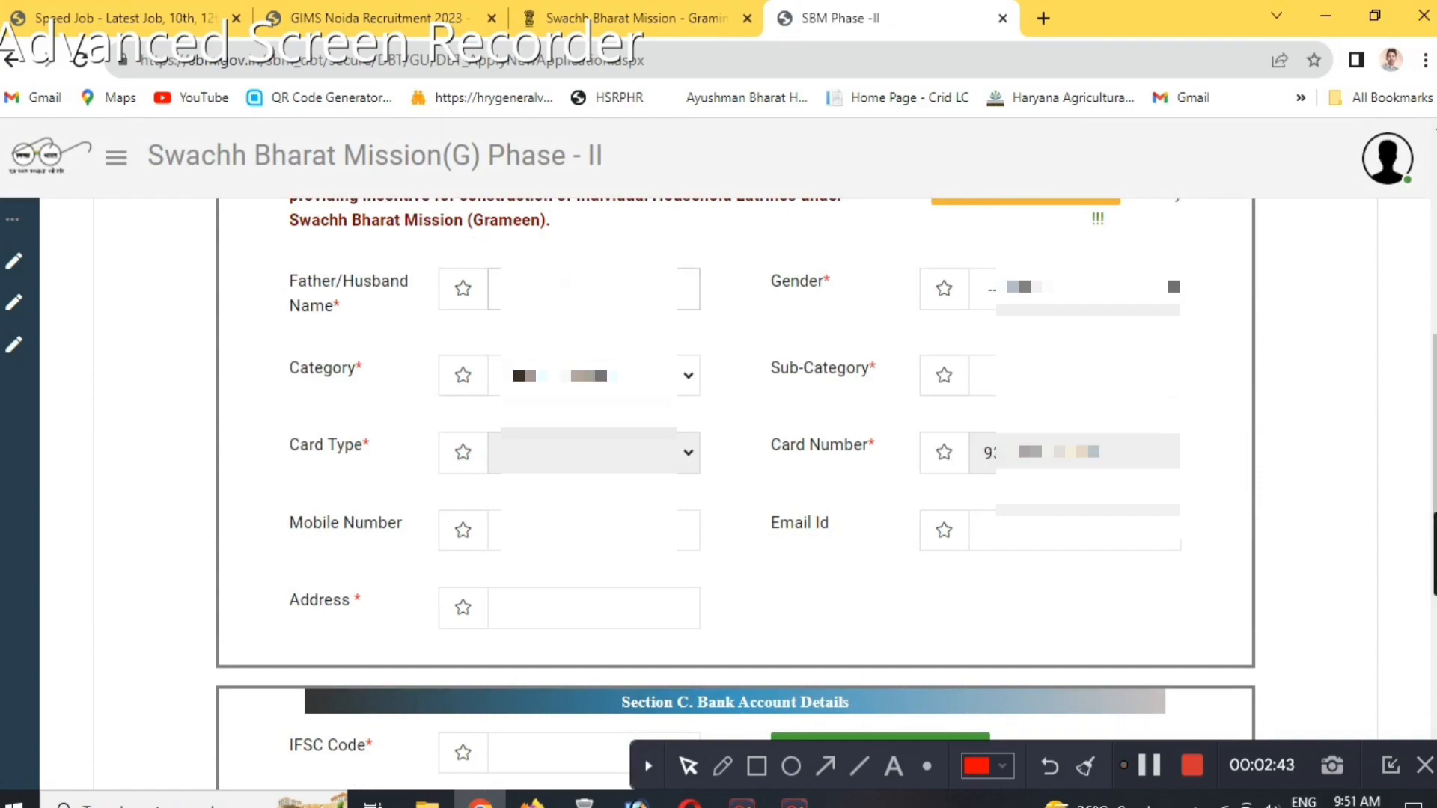
pyautogui.write('...')
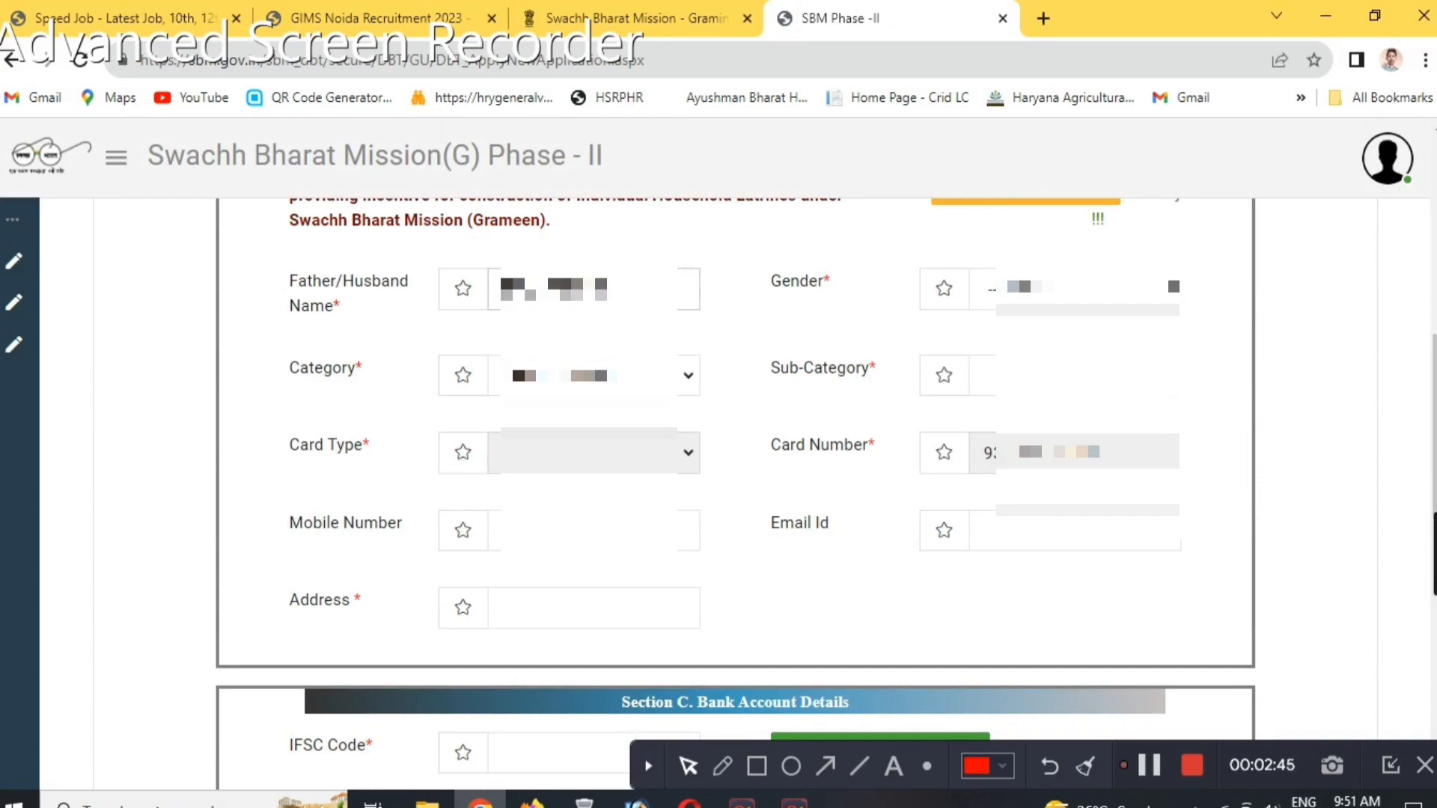
pyautogui.press('Tab')
pyautogui.press('m')
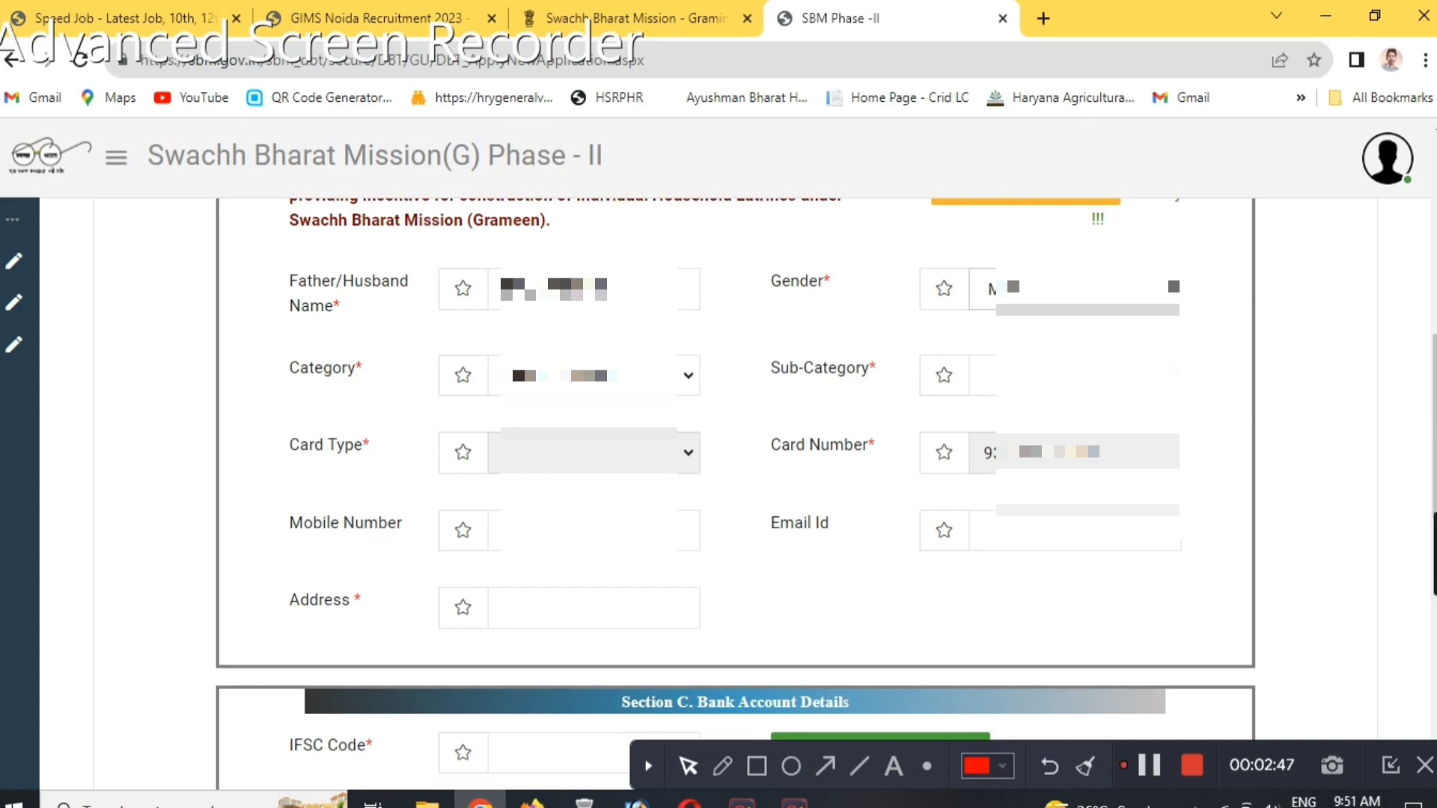
# Select the applicant's category and the matching sub-category in Section B.
pyautogui.click(577, 377)
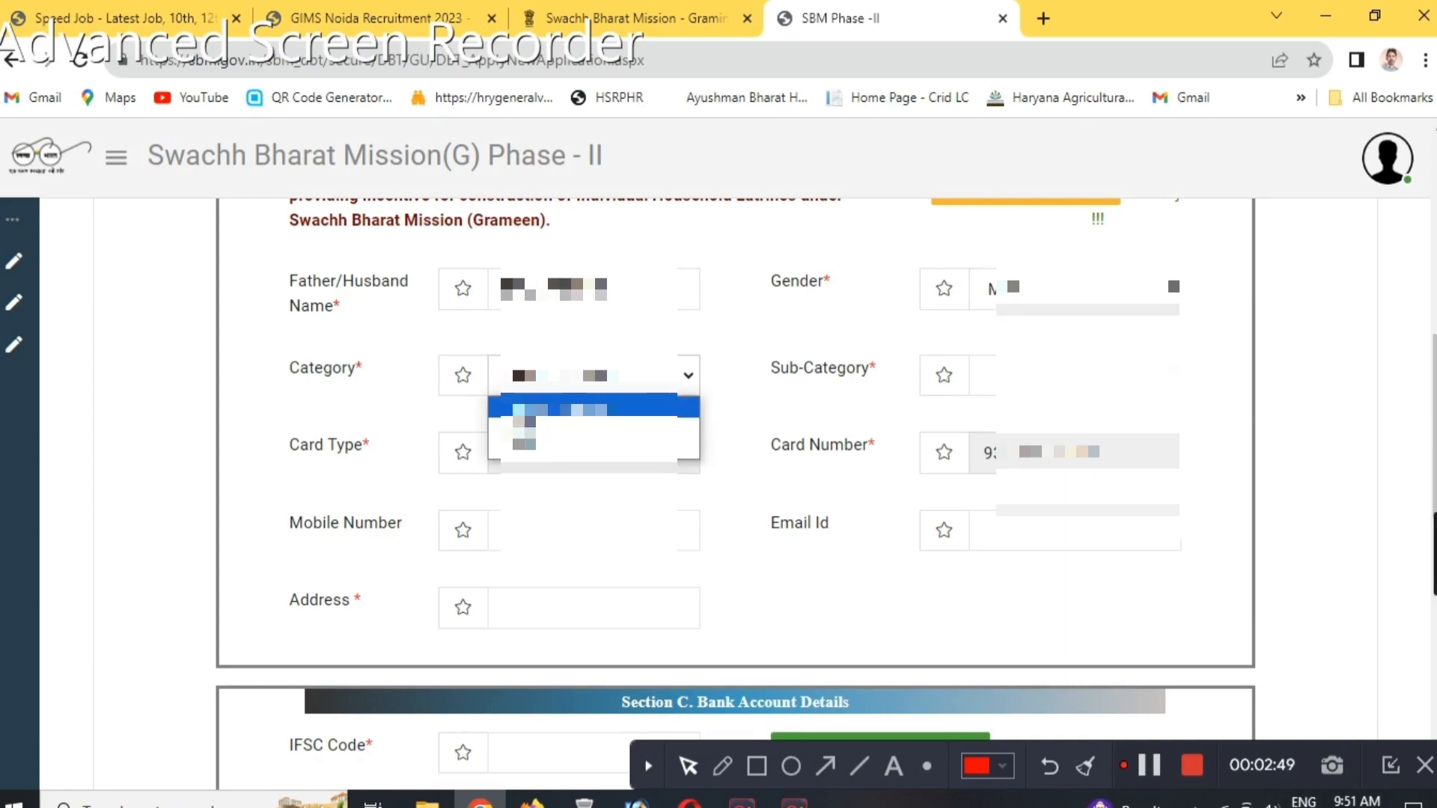
pyautogui.click(577, 427)
pyautogui.click(1059, 376)
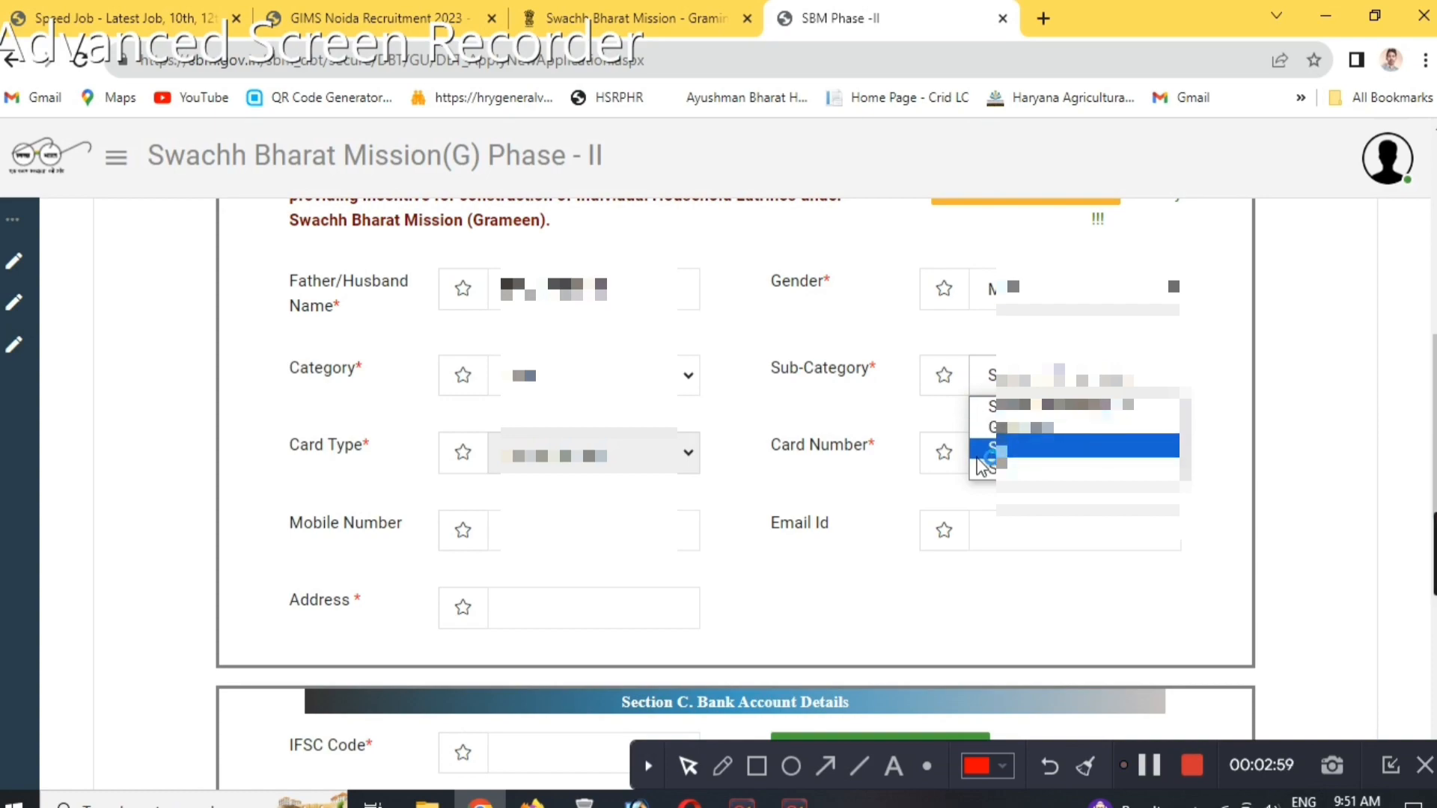
pyautogui.click(1078, 427)
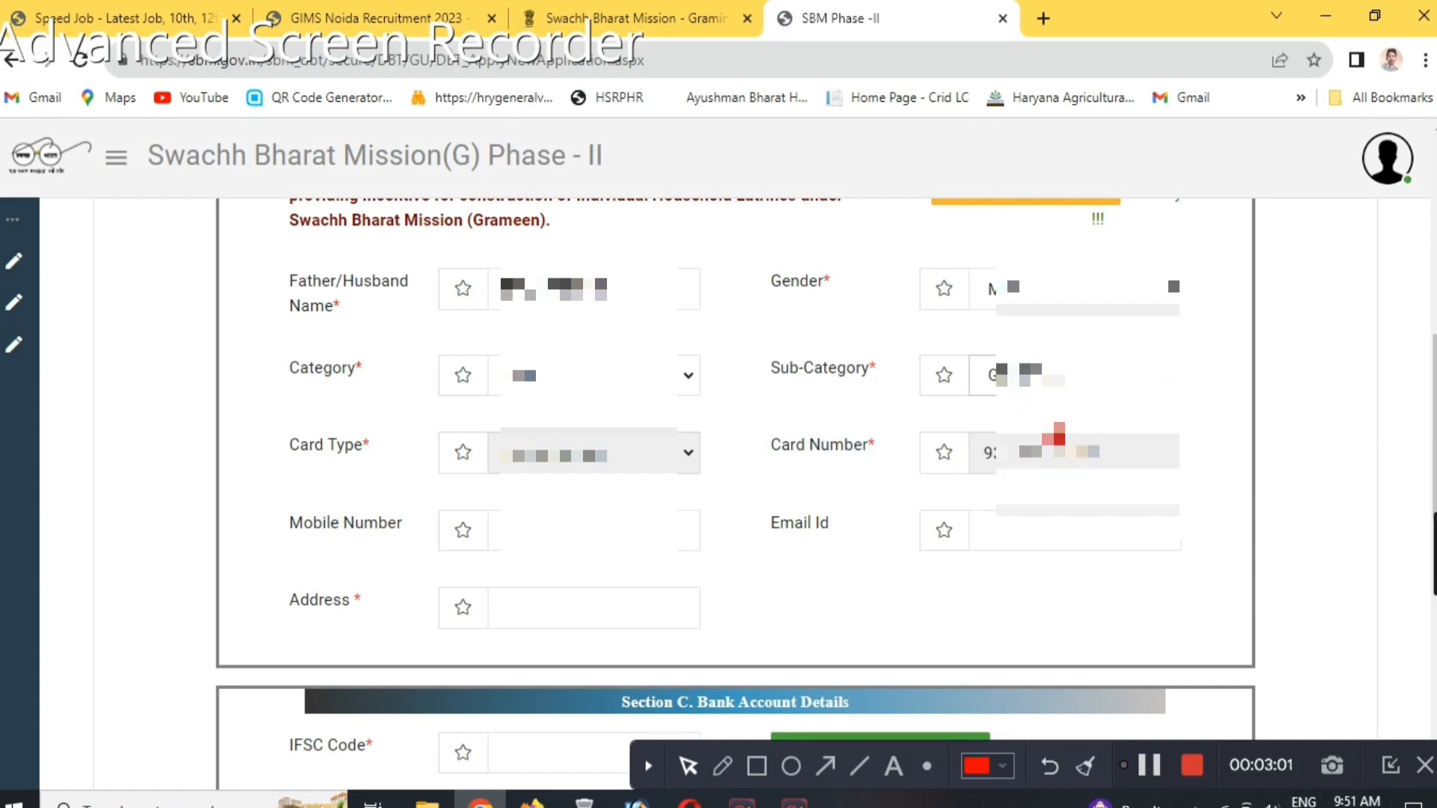
pyautogui.click(1040, 378)
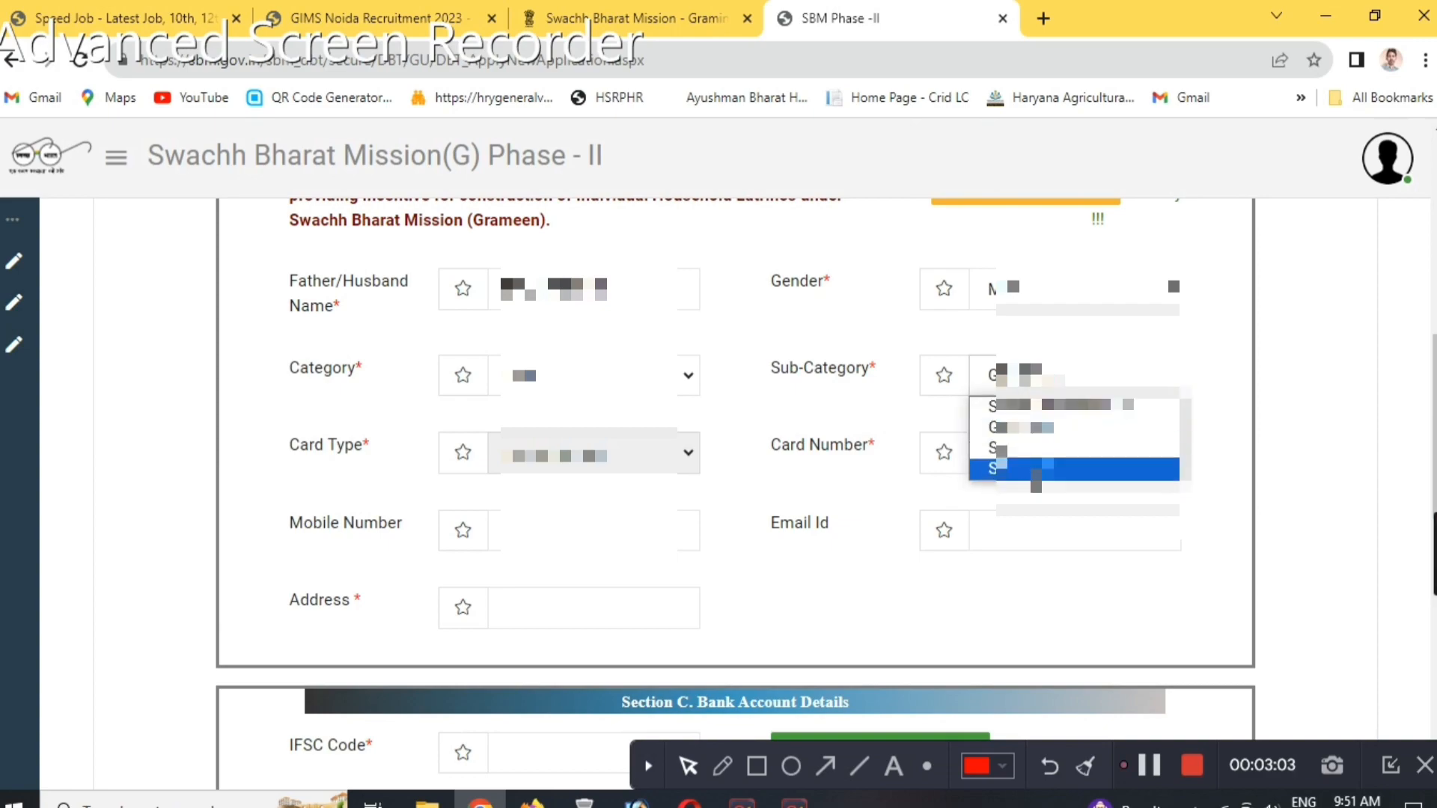
pyautogui.click(1029, 468)
# Enter the applicant's mobile number and address in Section B, leaving the email field empty.
pyautogui.click(599, 531)
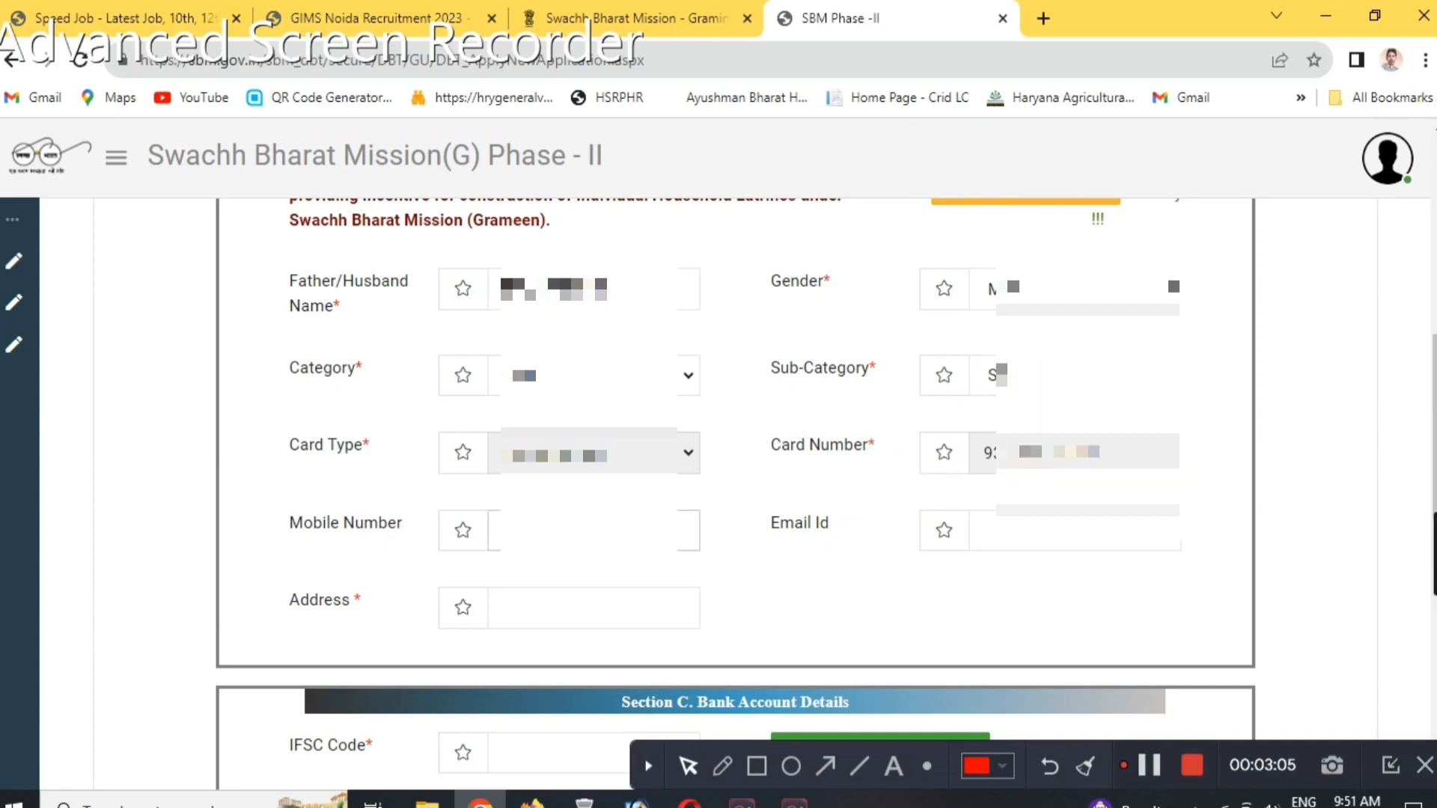
pyautogui.write('??????????')
pyautogui.click(992, 530)
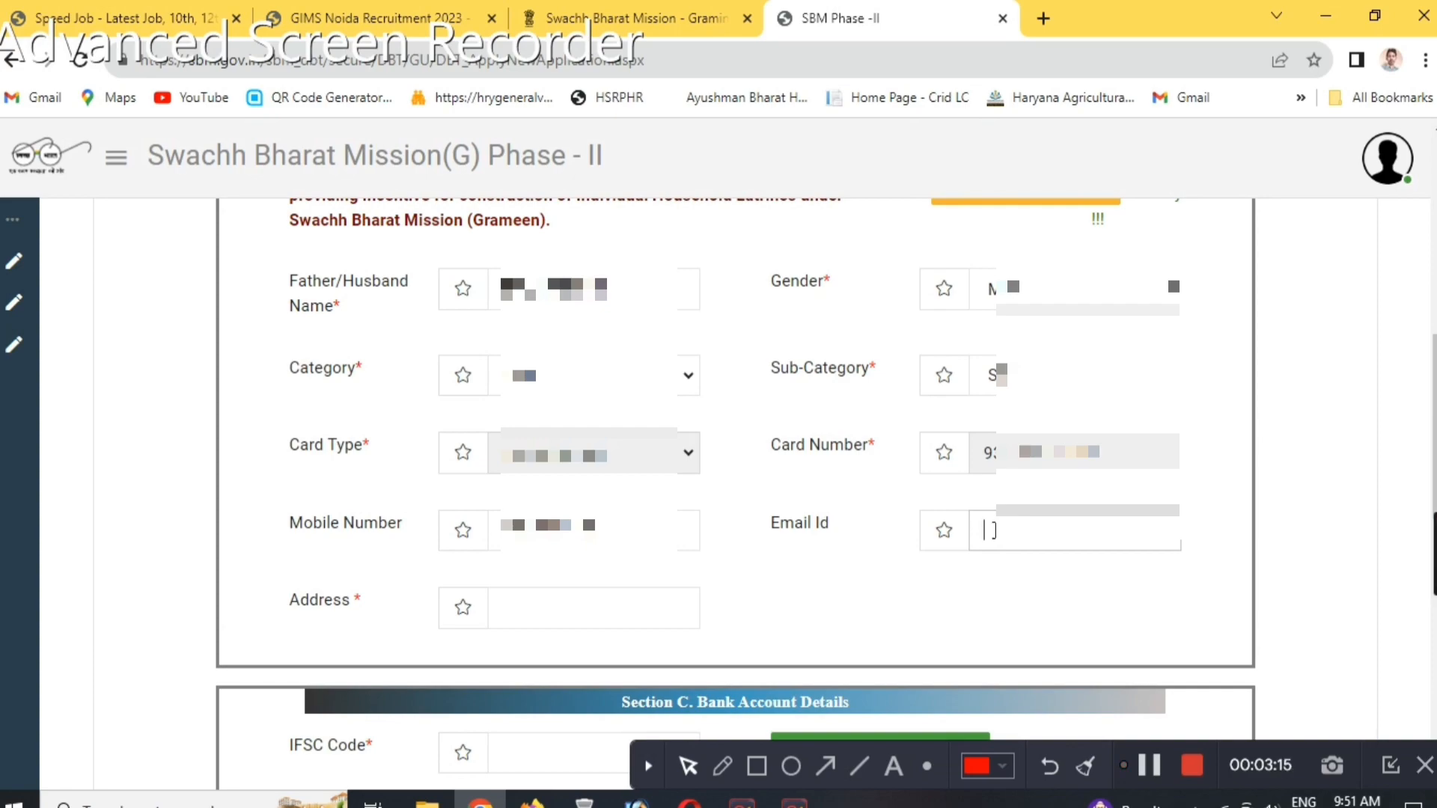
pyautogui.write('5???')
pyautogui.press('BackSpace')
pyautogui.press('BackSpace')
pyautogui.press('BackSpace')
pyautogui.press('BackSpace')
pyautogui.press('BackSpace')
pyautogui.scroll(-2, 773, 539)
pyautogui.write('???? ???')
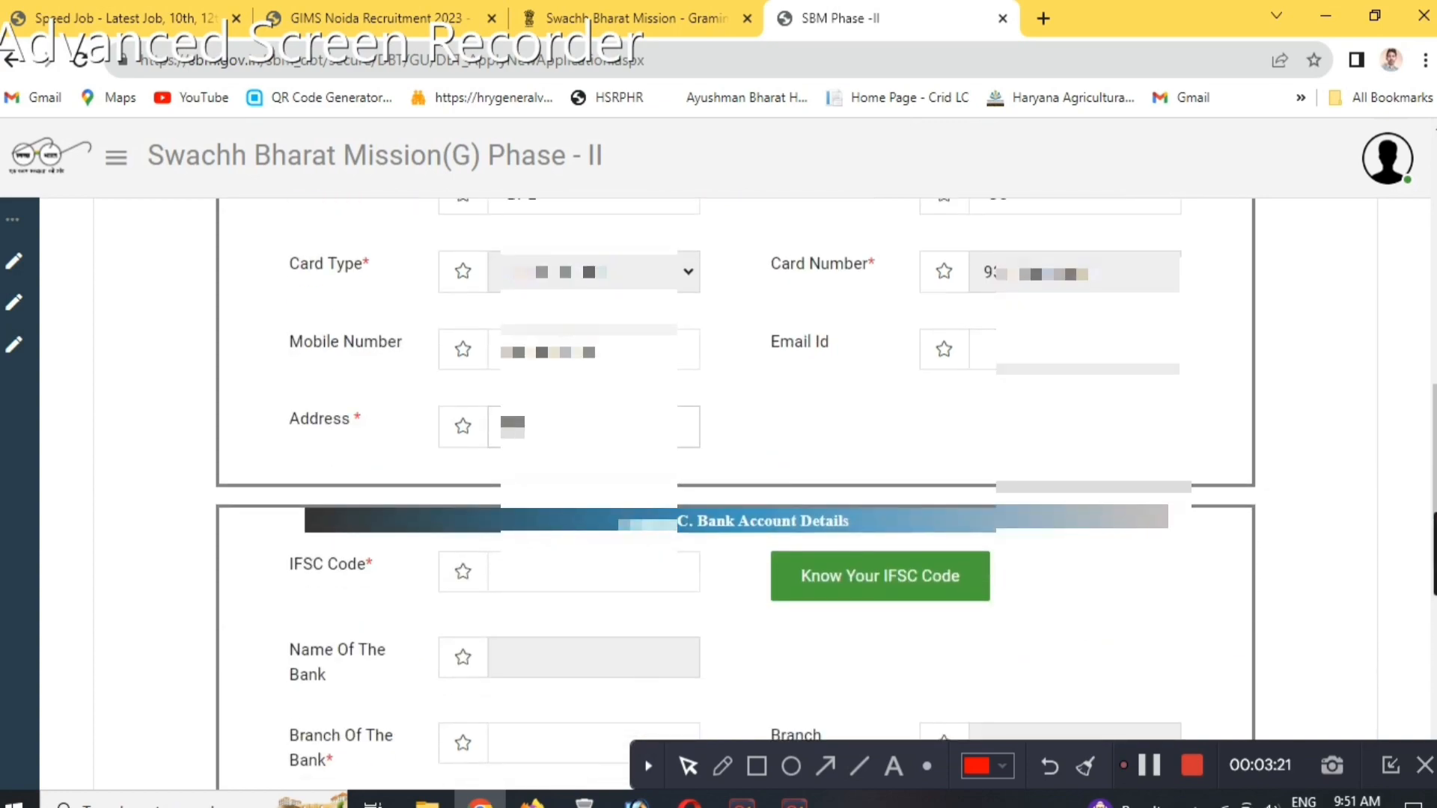
pyautogui.write('????')
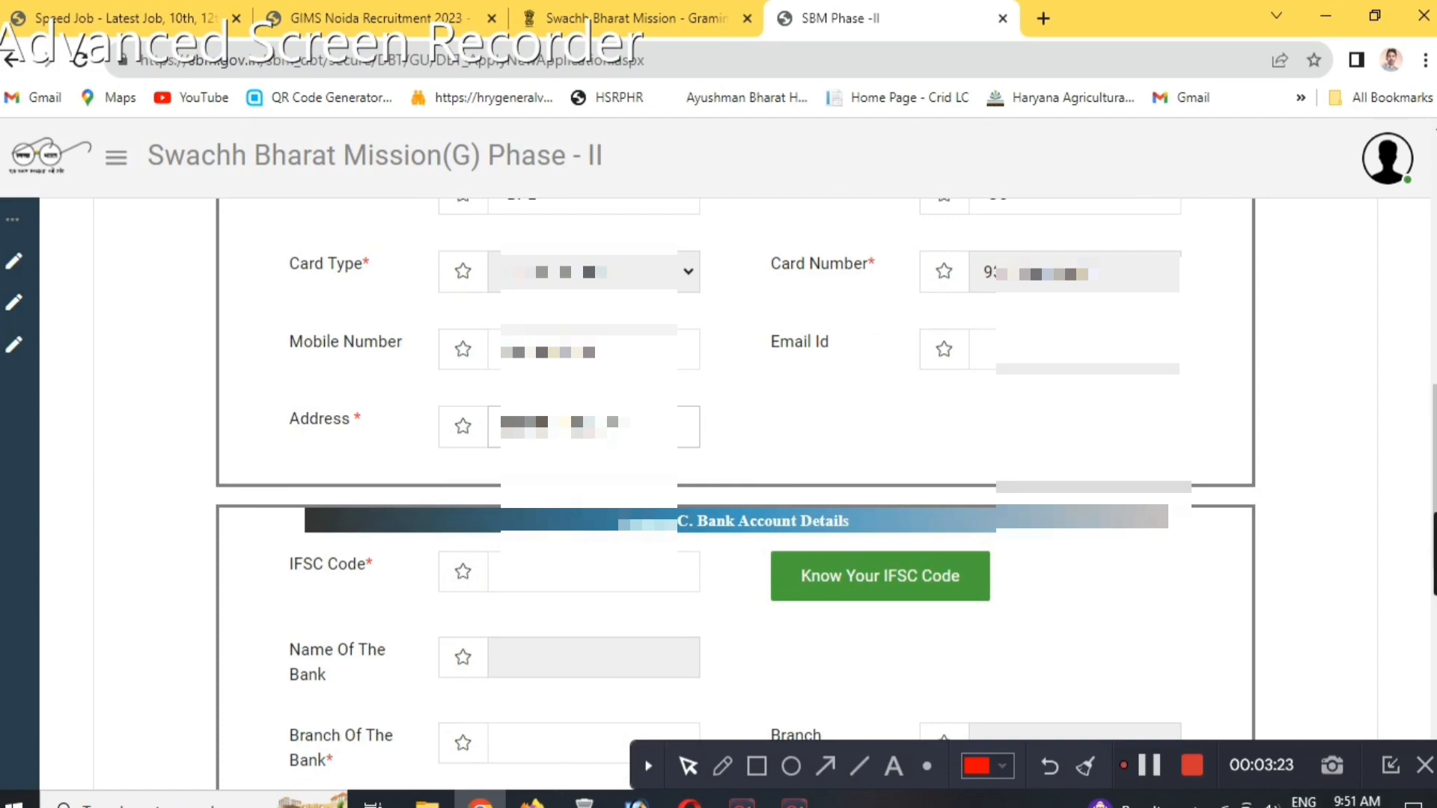
# Enter IFSC code SBIN0050114 in the Section C bank account details and look it up.
pyautogui.scroll(-2, 612, 419)
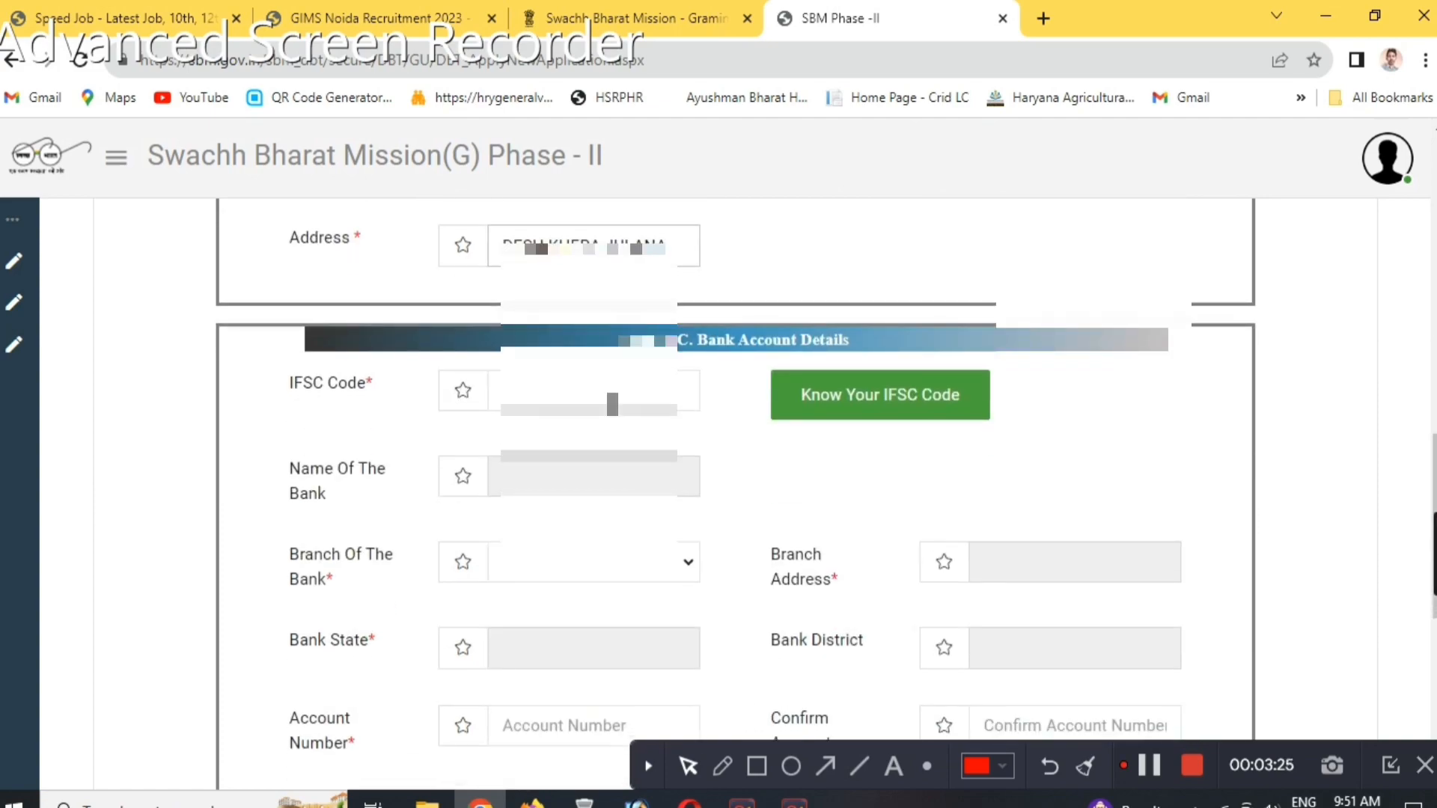
pyautogui.click(612, 404)
pyautogui.write('SBIN')
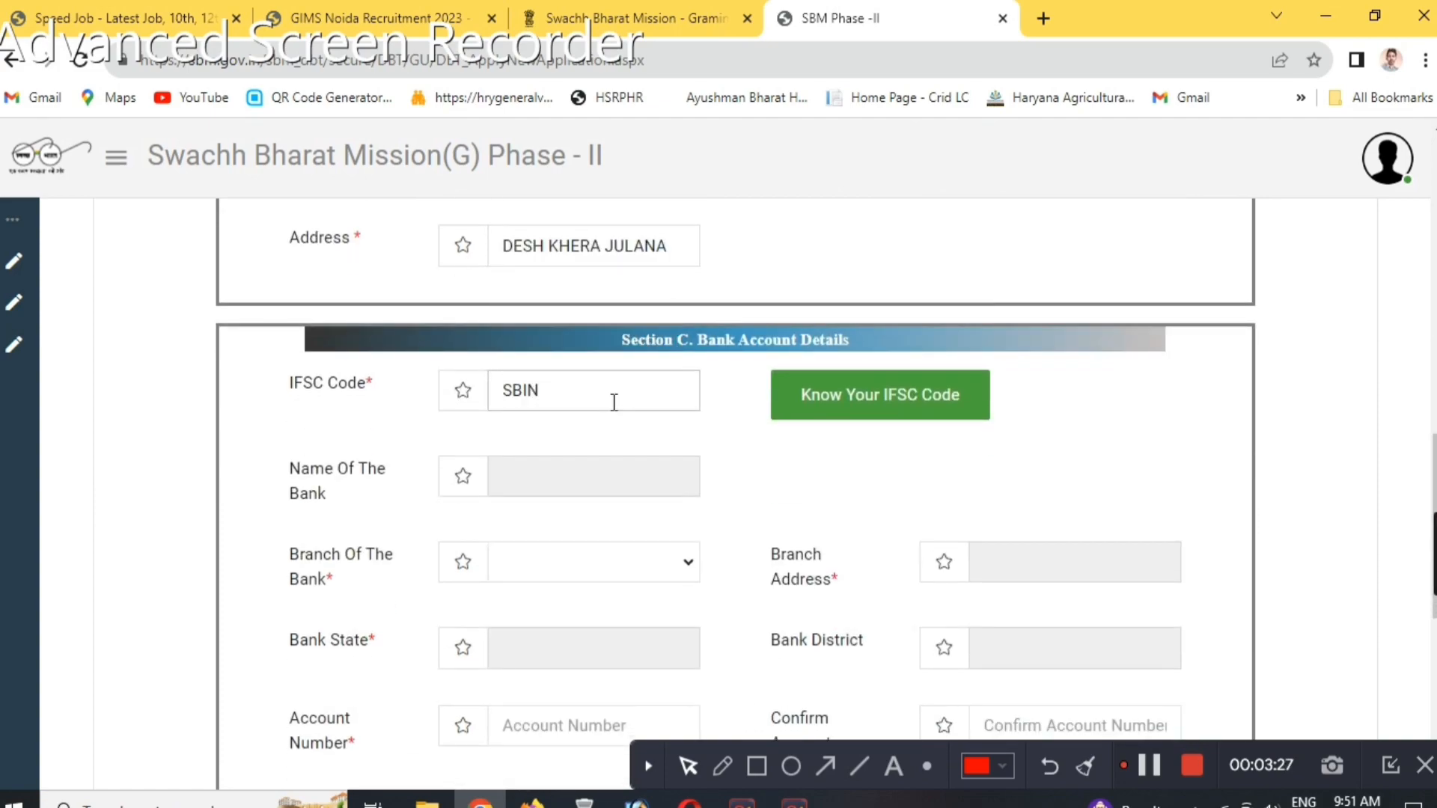
pyautogui.write('0050114')
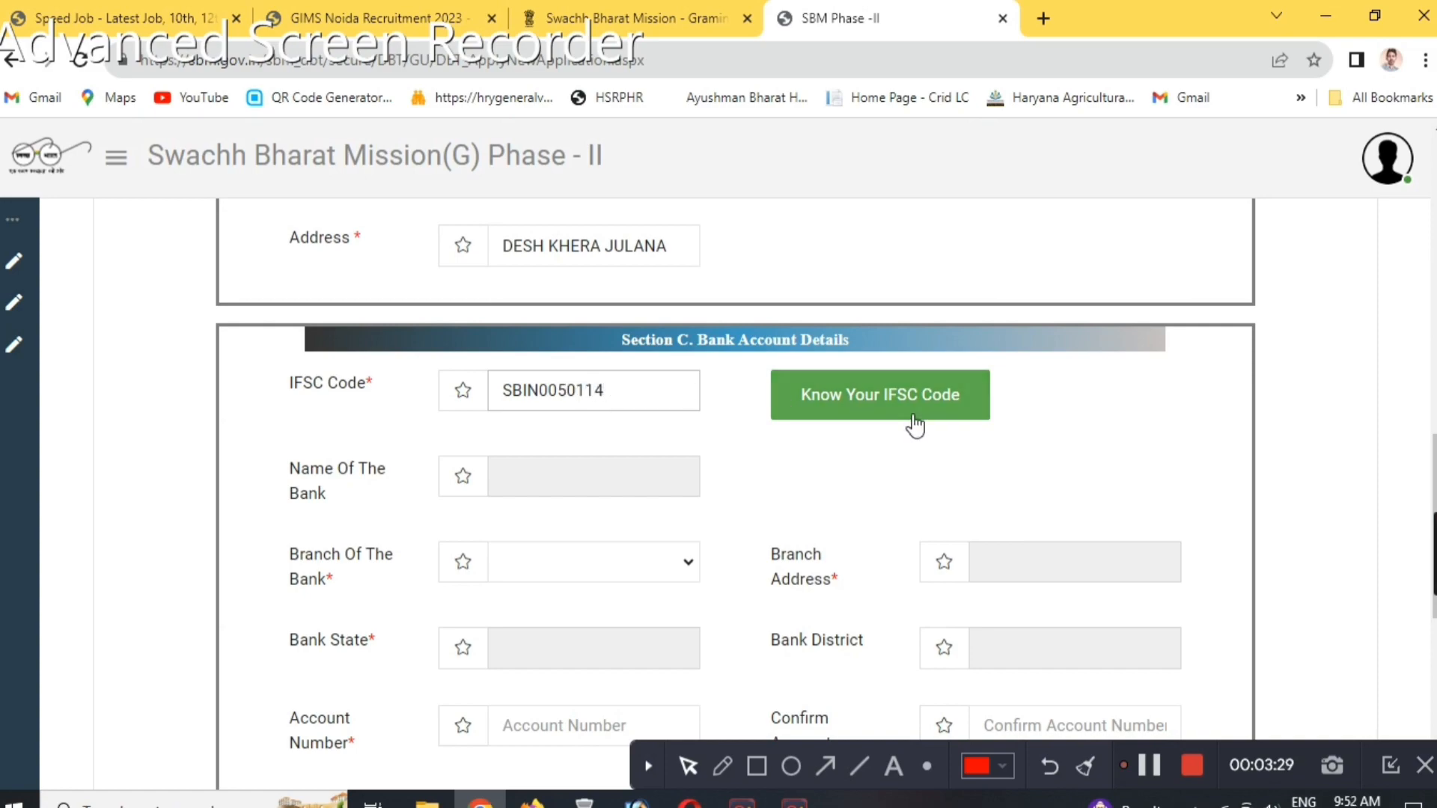
pyautogui.click(913, 419)
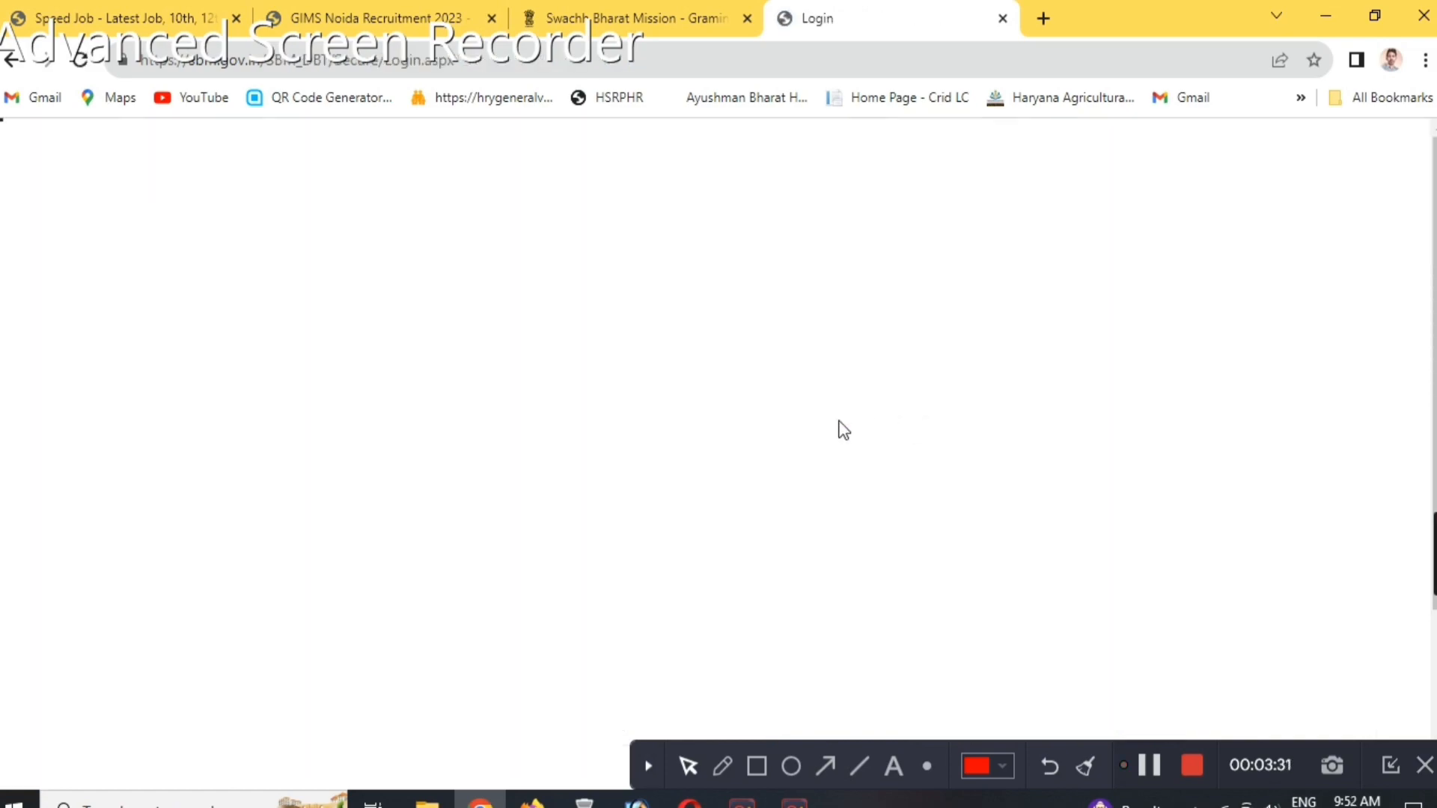
pyautogui.click(1147, 765)
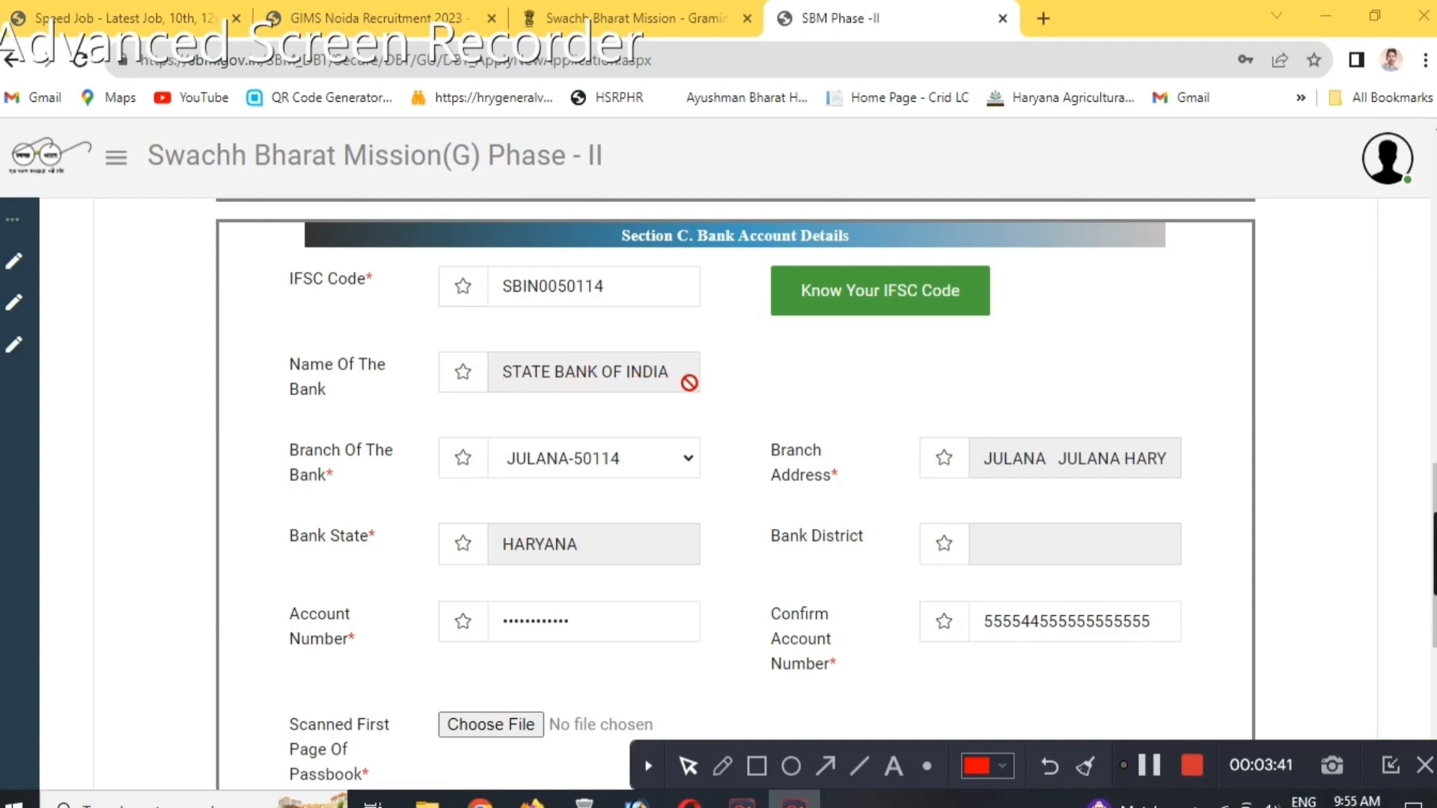
# Outline the bank name, branch, branch address, state and both account number fields with red rectangles, and clear the markings.
pyautogui.click(757, 765)
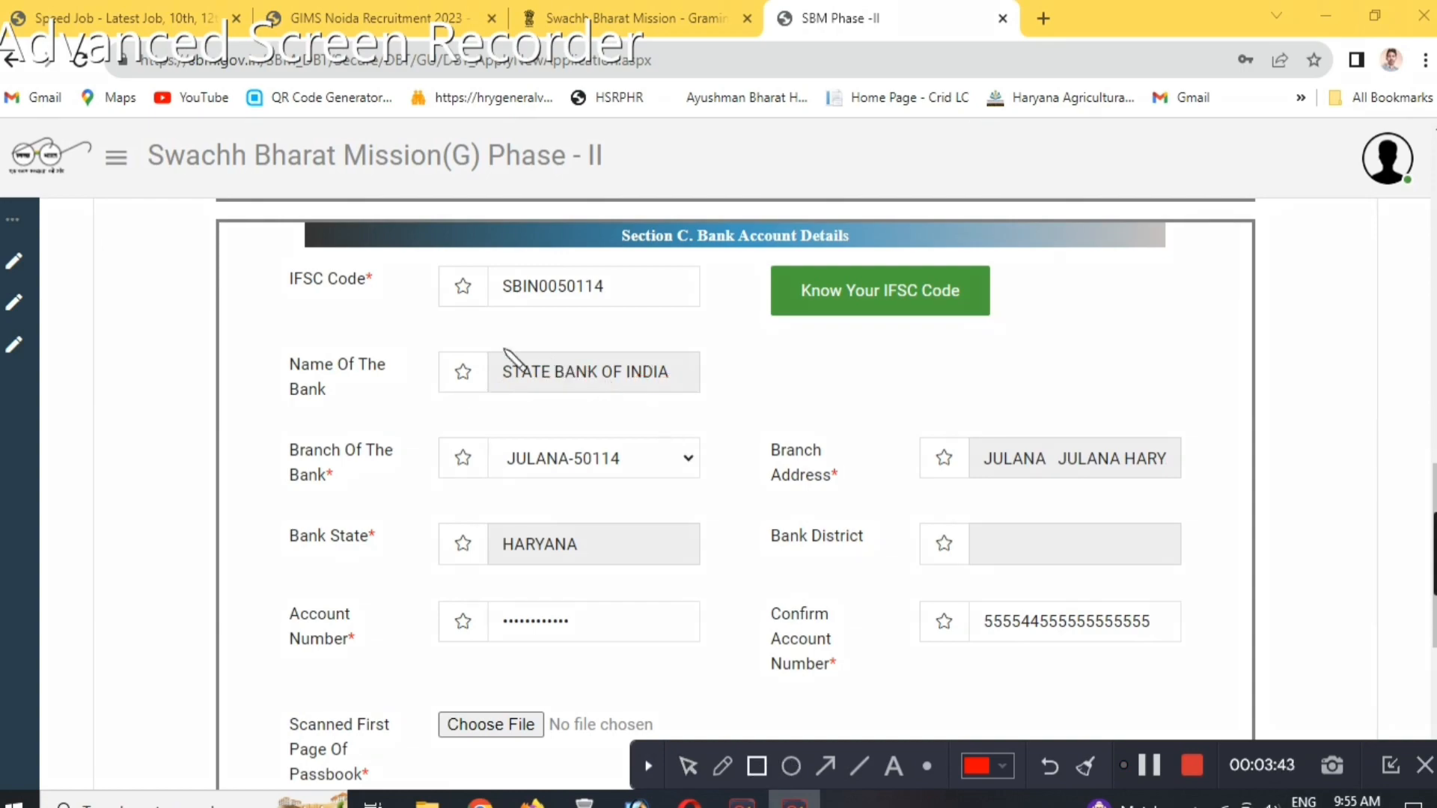
pyautogui.moveTo(449, 332); pyautogui.dragTo(732, 407)
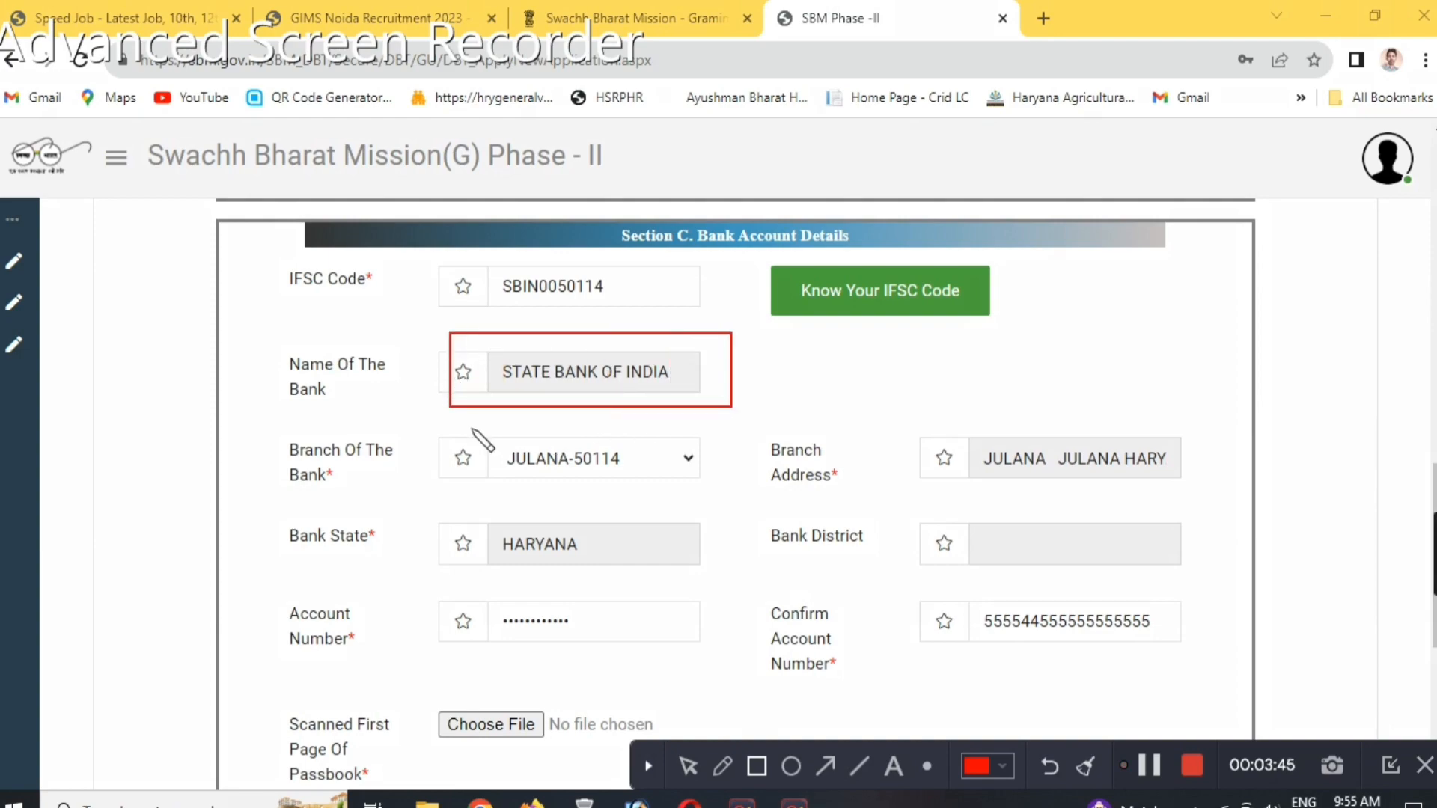
pyautogui.moveTo(424, 434)
pyautogui.mouseDown()
pyautogui.moveTo(720, 506)
pyautogui.moveTo(733, 494)
pyautogui.mouseUp()
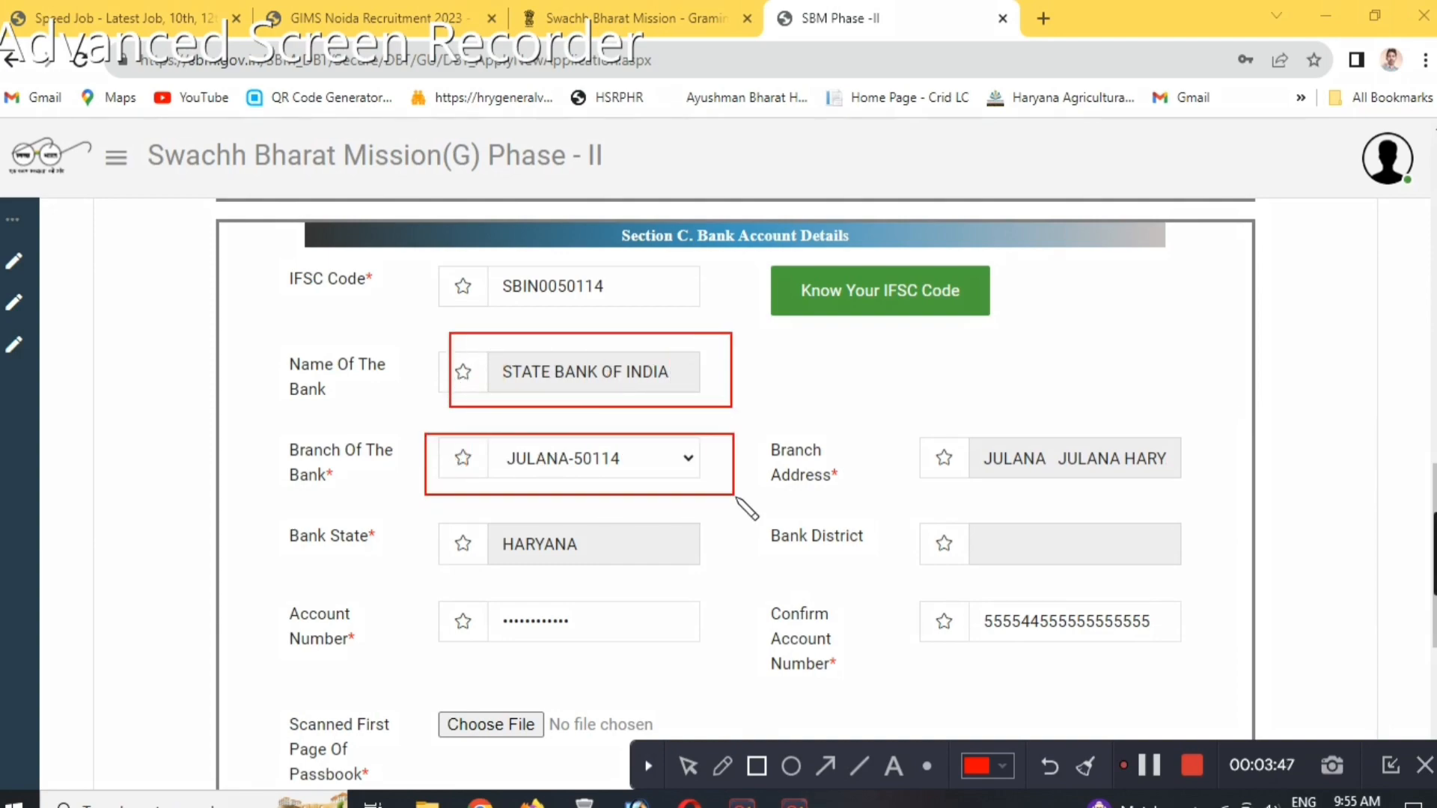
pyautogui.moveTo(991, 471); pyautogui.dragTo(1208, 494)
pyautogui.moveTo(392, 495)
pyautogui.mouseDown()
pyautogui.moveTo(696, 591)
pyautogui.moveTo(764, 578)
pyautogui.mouseUp()
pyautogui.moveTo(415, 593)
pyautogui.mouseDown()
pyautogui.moveTo(566, 692)
pyautogui.moveTo(761, 687)
pyautogui.moveTo(741, 668)
pyautogui.mouseUp()
pyautogui.moveTo(420, 595)
pyautogui.mouseDown()
pyautogui.moveTo(698, 669)
pyautogui.moveTo(749, 650)
pyautogui.mouseUp()
pyautogui.moveTo(889, 580)
pyautogui.mouseDown()
pyautogui.moveTo(1164, 681)
pyautogui.moveTo(1205, 671)
pyautogui.mouseUp()
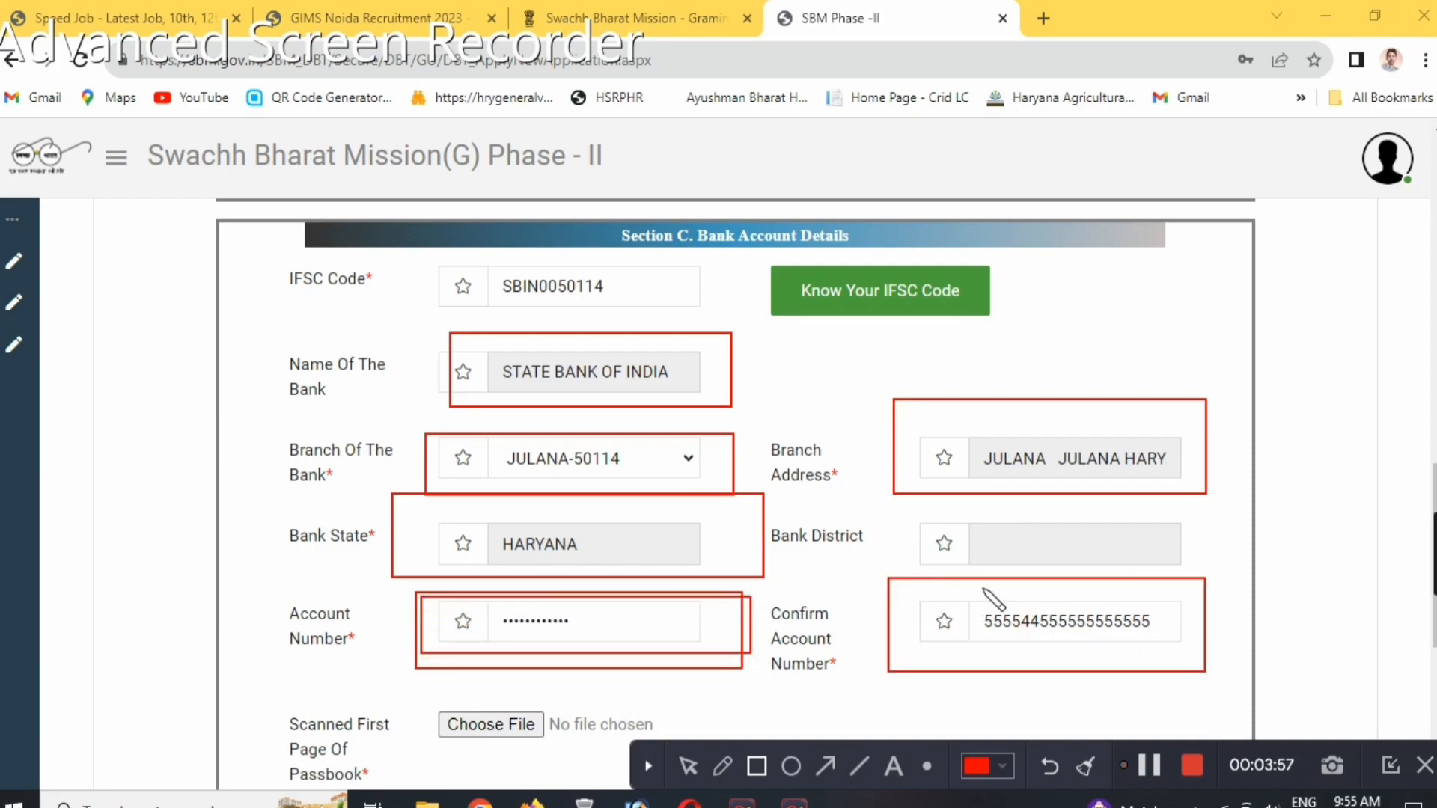
pyautogui.moveTo(902, 586)
pyautogui.mouseDown()
pyautogui.moveTo(1174, 664)
pyautogui.moveTo(1193, 658)
pyautogui.moveTo(1185, 648)
pyautogui.mouseUp()
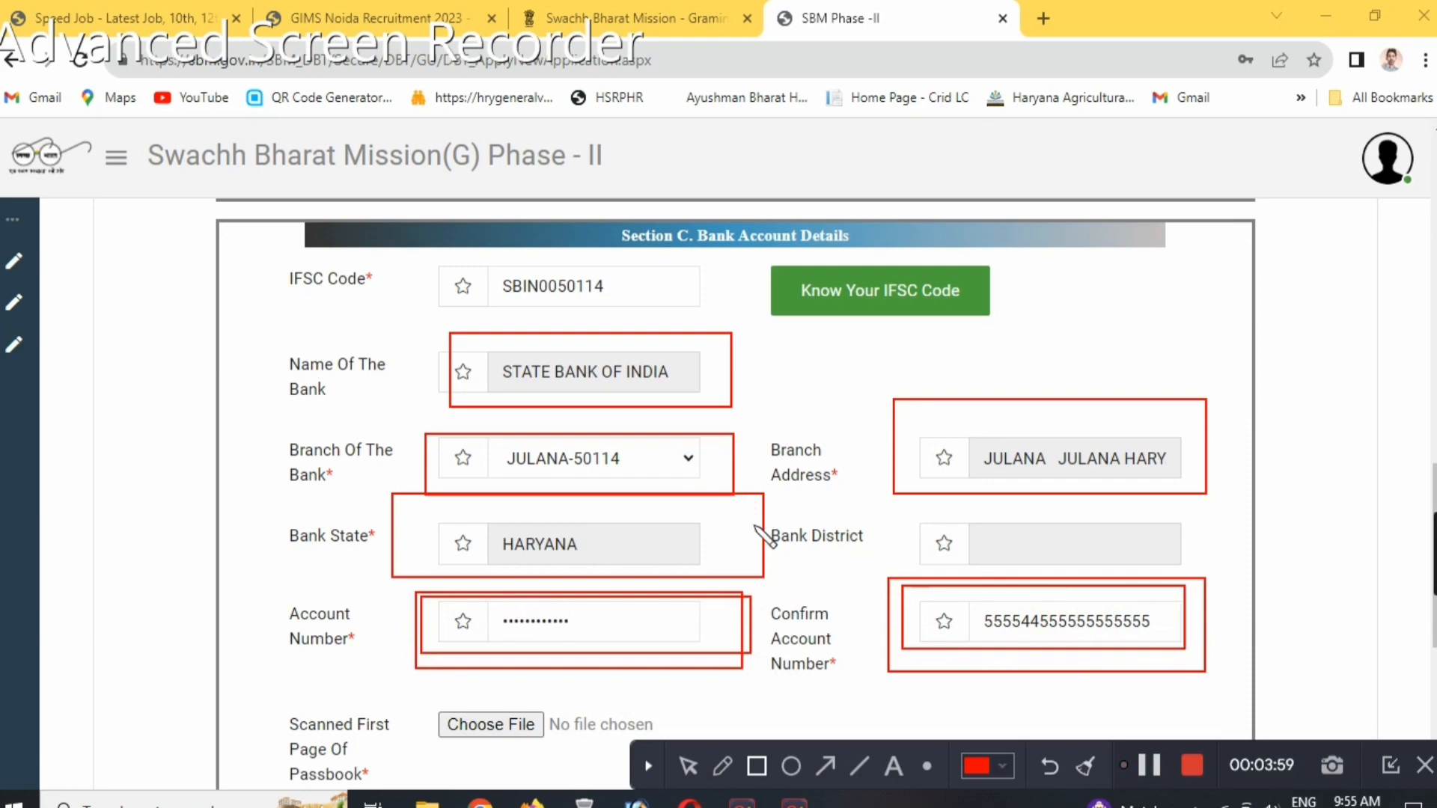
pyautogui.click(1088, 767)
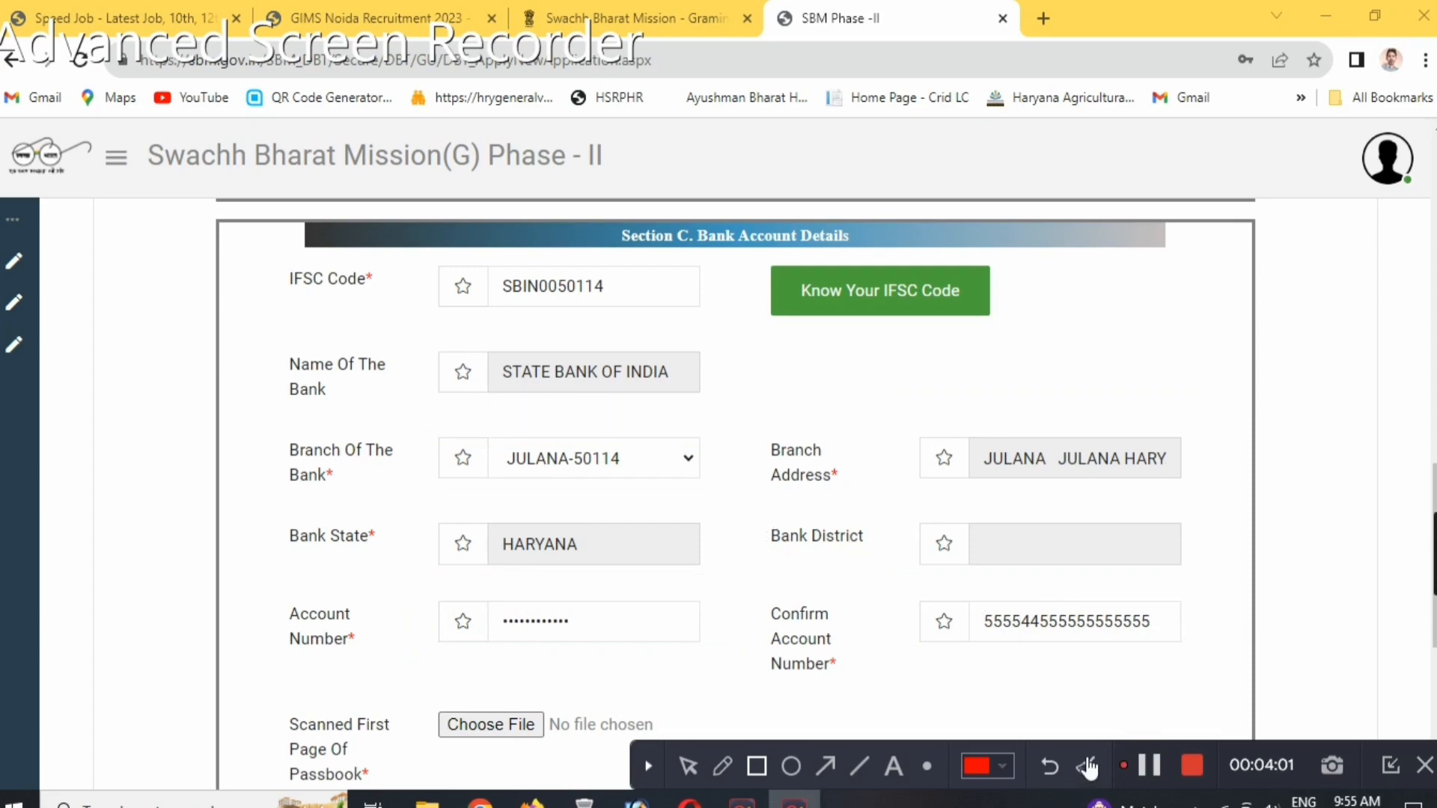
pyautogui.click(688, 767)
# Outline the passbook file upload and the Apply control with two red rectangles each, and clear the markings.
pyautogui.scroll(-6, 797, 605)
pyautogui.scroll(2, 807, 591)
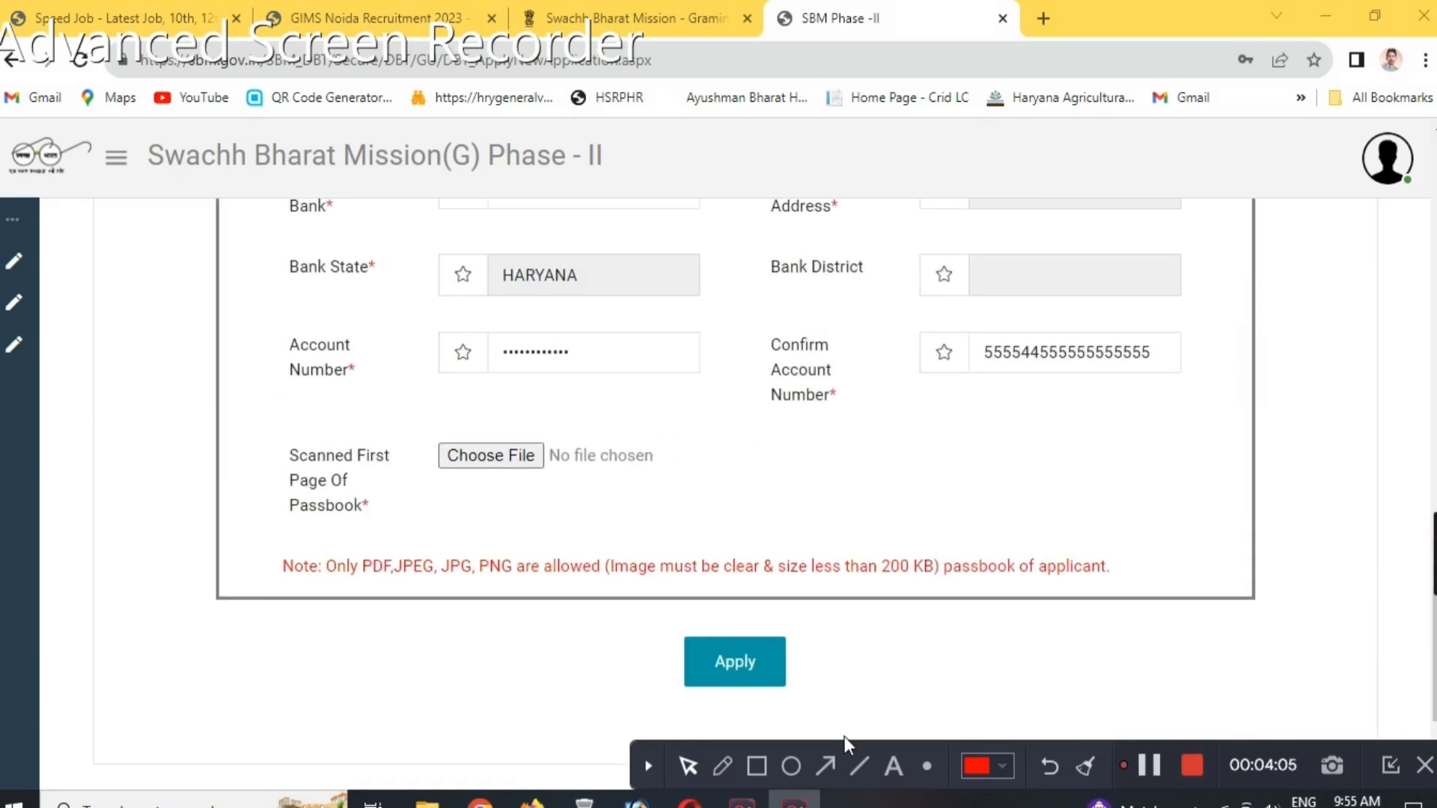
pyautogui.click(756, 767)
pyautogui.moveTo(411, 432)
pyautogui.mouseDown()
pyautogui.moveTo(599, 487)
pyautogui.moveTo(687, 491)
pyautogui.mouseUp()
pyautogui.moveTo(390, 416); pyautogui.dragTo(731, 515)
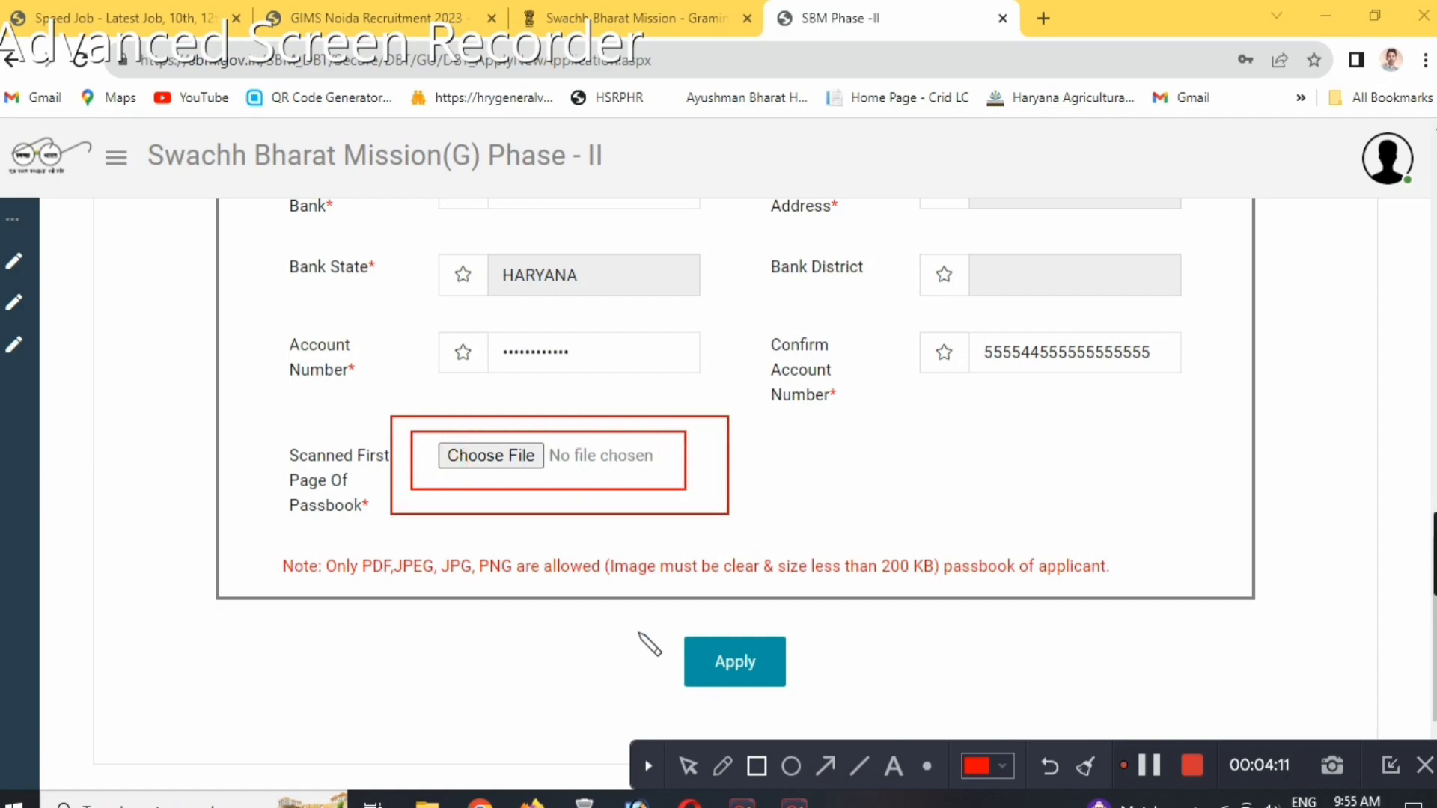
pyautogui.moveTo(653, 618)
pyautogui.mouseDown()
pyautogui.moveTo(849, 715)
pyautogui.moveTo(835, 701)
pyautogui.mouseUp()
pyautogui.moveTo(630, 593)
pyautogui.mouseDown()
pyautogui.moveTo(657, 653)
pyautogui.moveTo(834, 717)
pyautogui.moveTo(853, 710)
pyautogui.mouseUp()
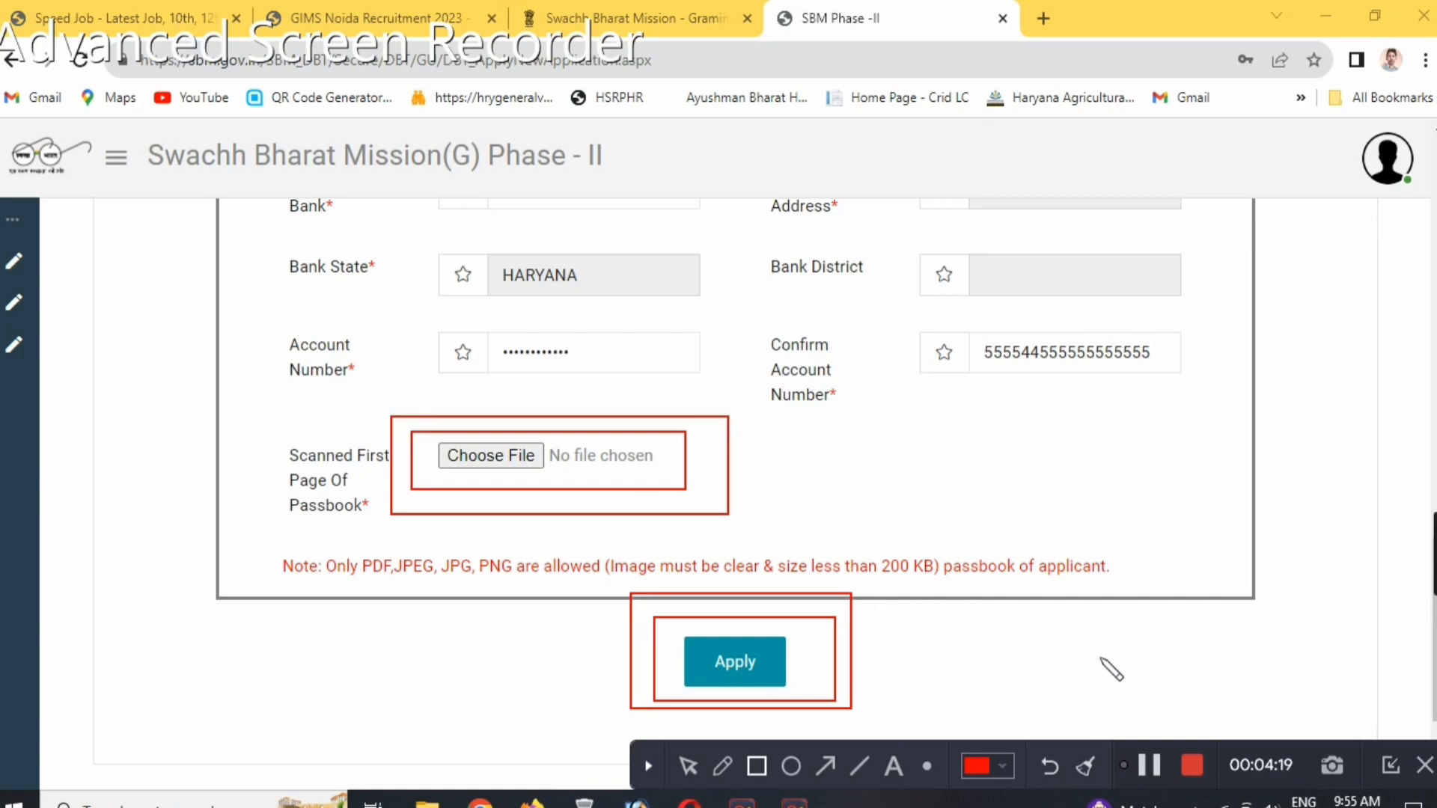
pyautogui.click(1089, 767)
pyautogui.click(689, 767)
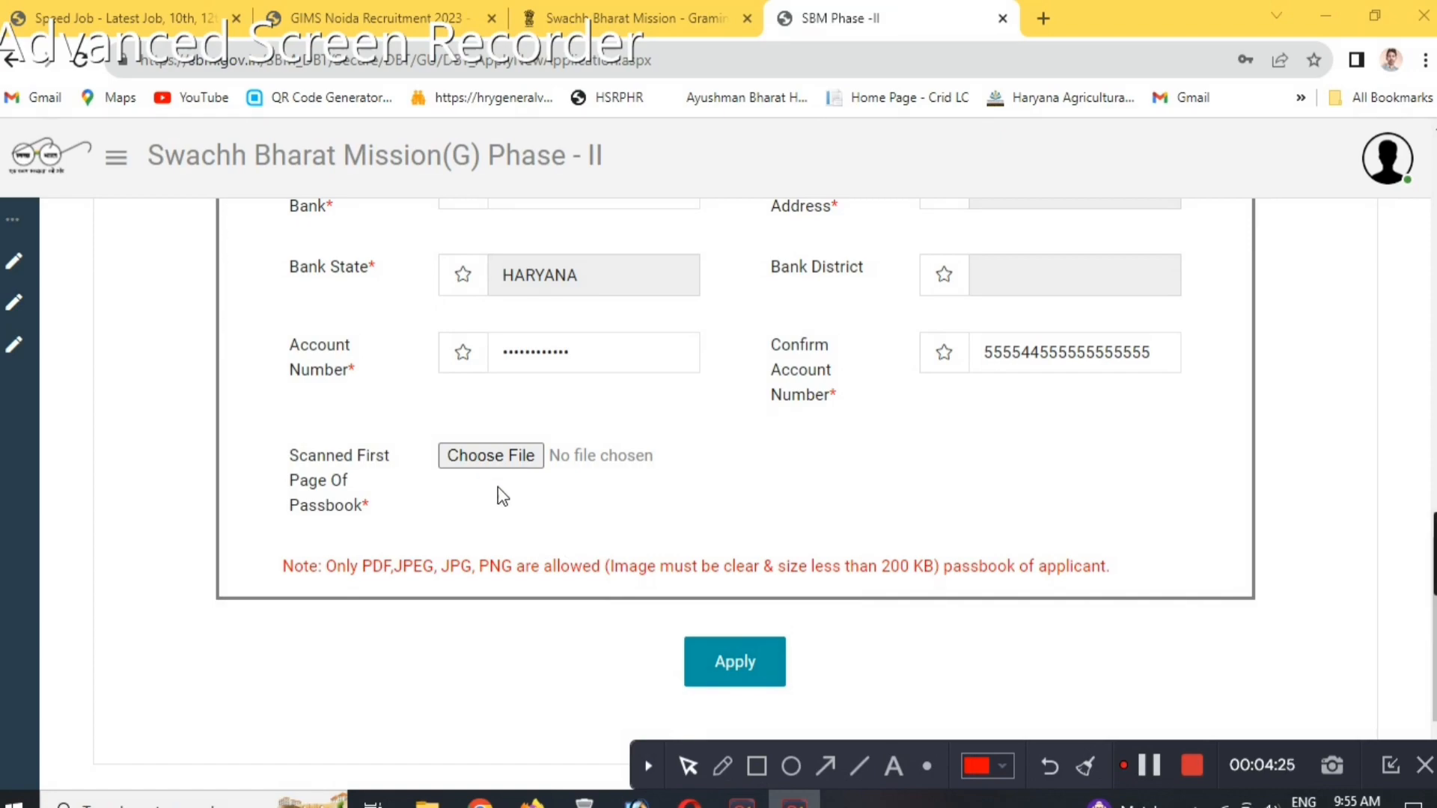
# View the application status page and reopen the new application form.
pyautogui.scroll(15, 502, 496)
pyautogui.moveTo(23, 307)
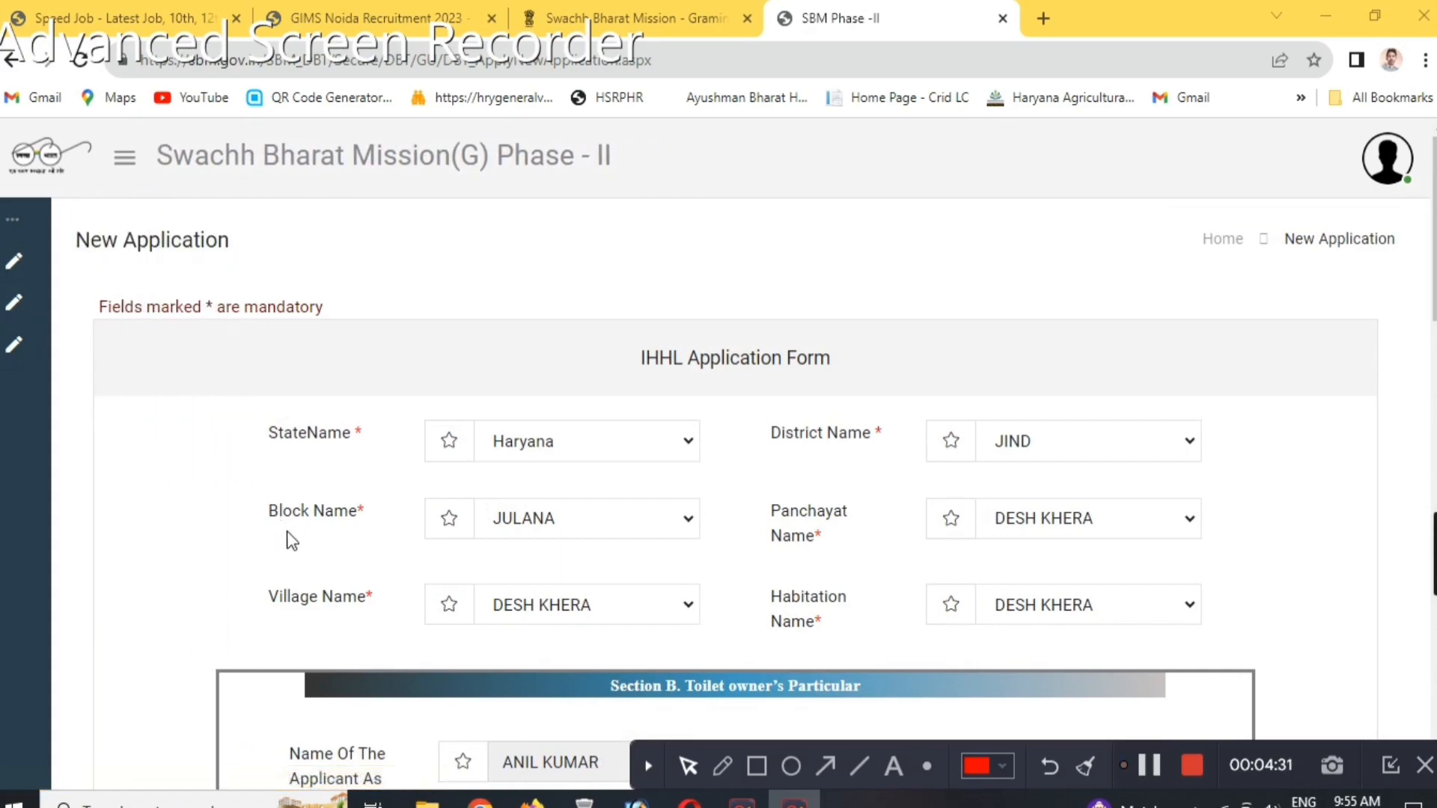
pyautogui.click(78, 313)
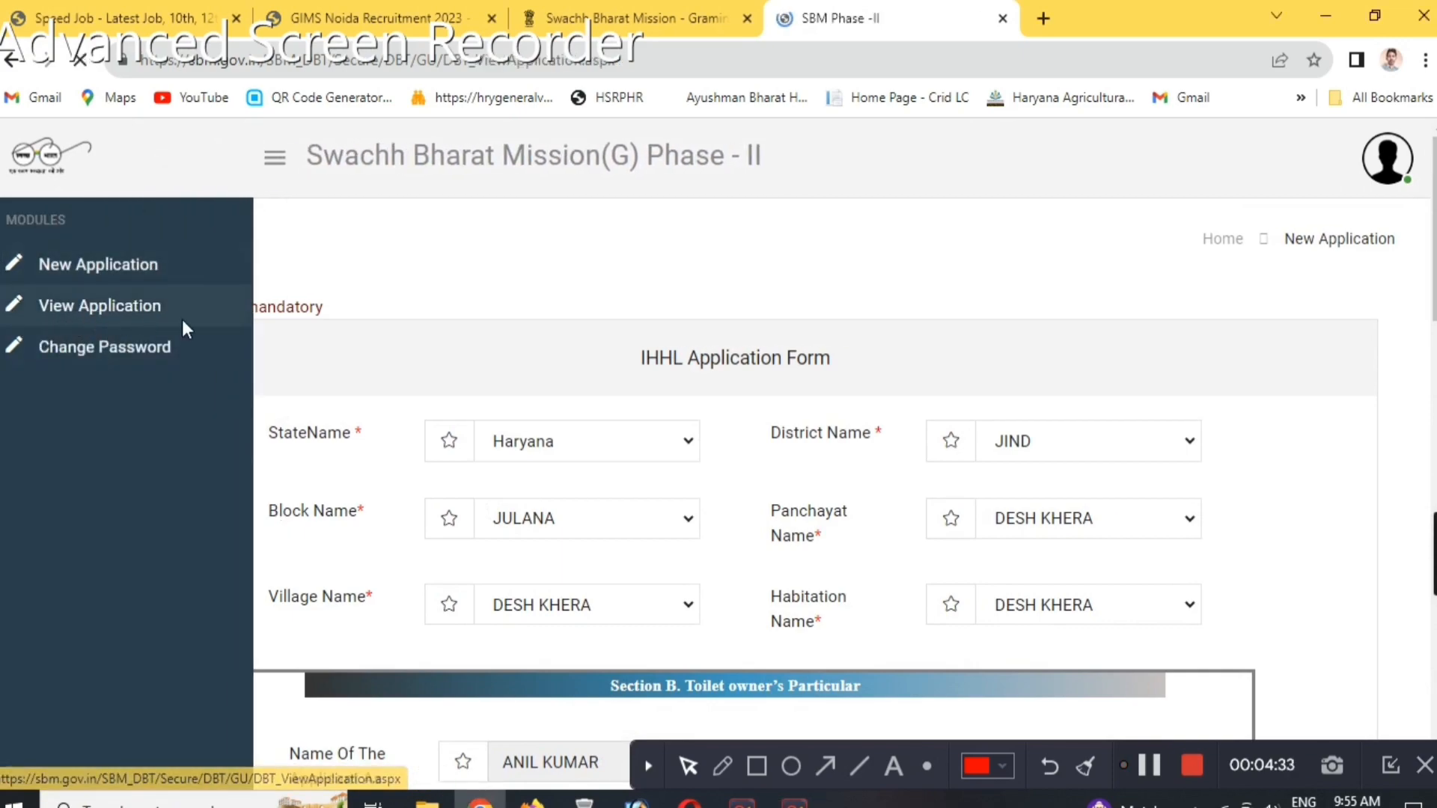
pyautogui.click(859, 500)
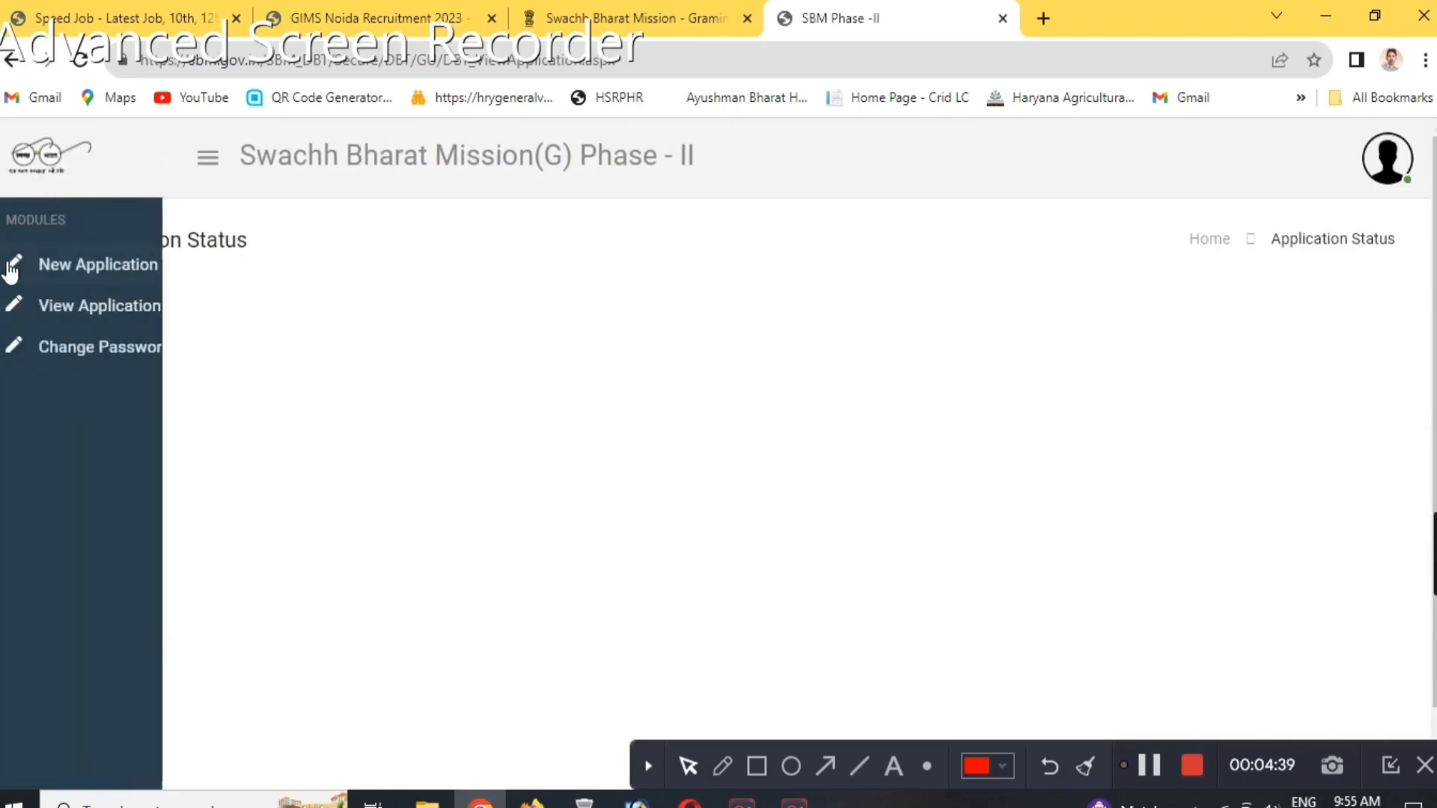
pyautogui.click(118, 267)
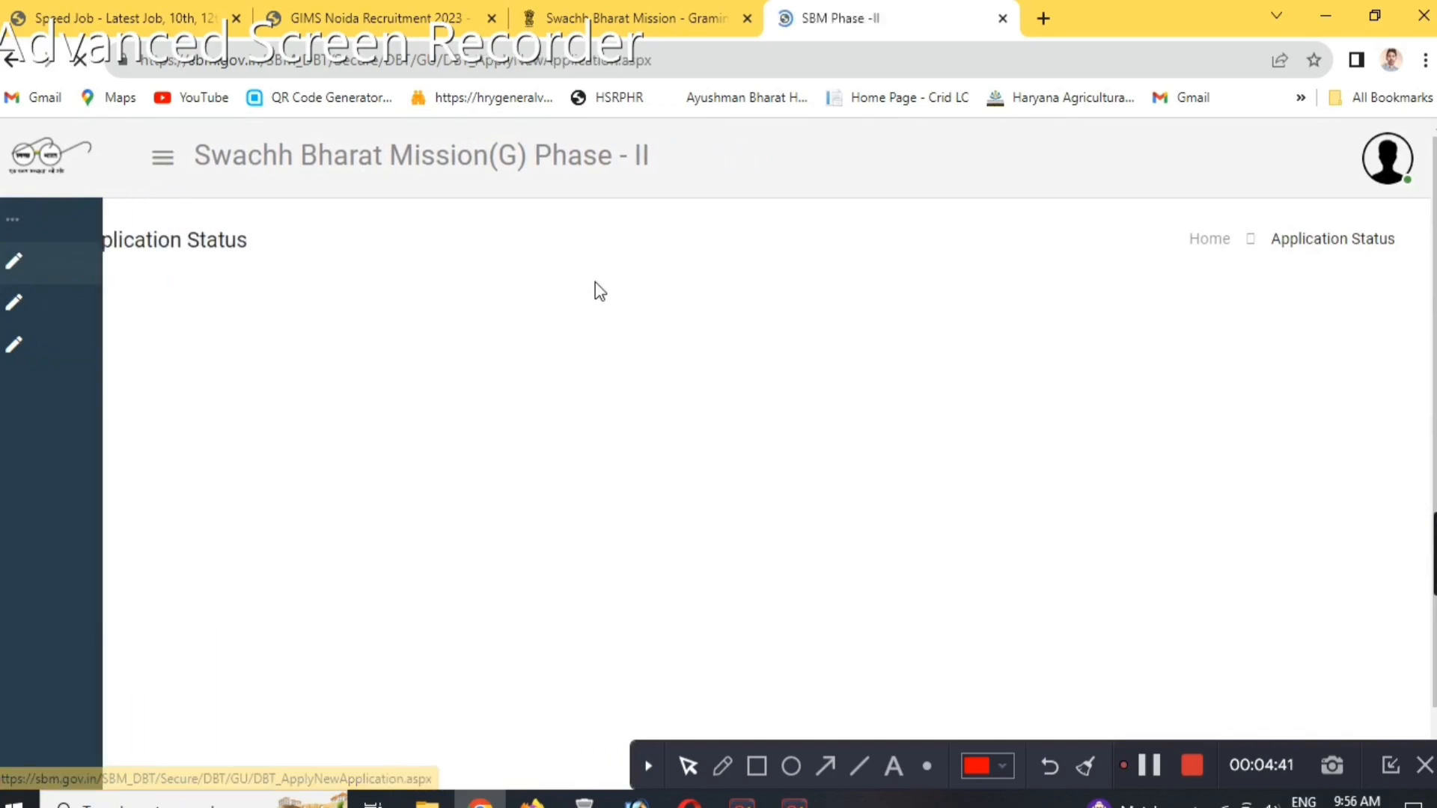